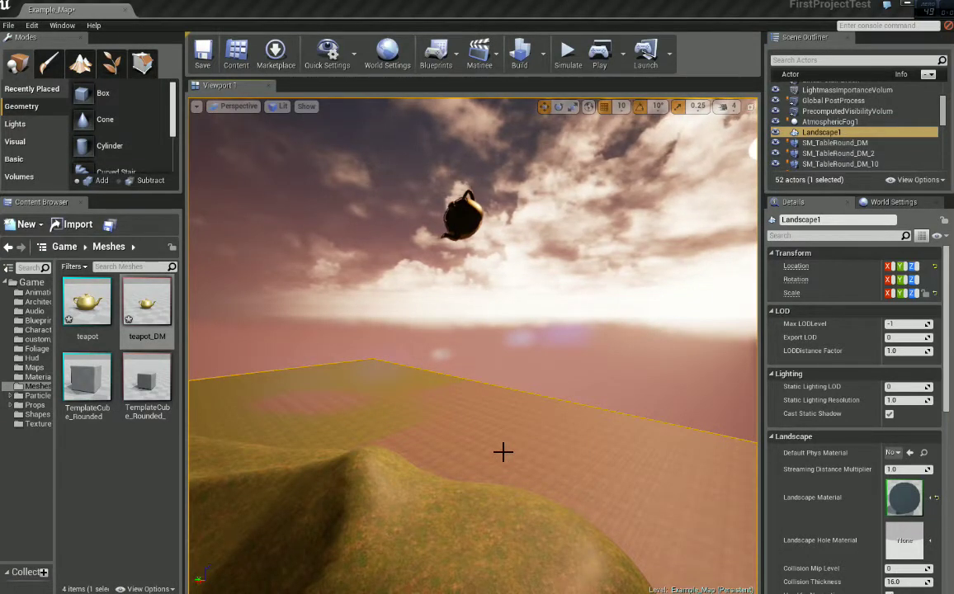
Select the floating teapot in the level and open the teapot_DM destructible mesh for editing
right_drag(715, 408, 722, 346)
click(473, 278)
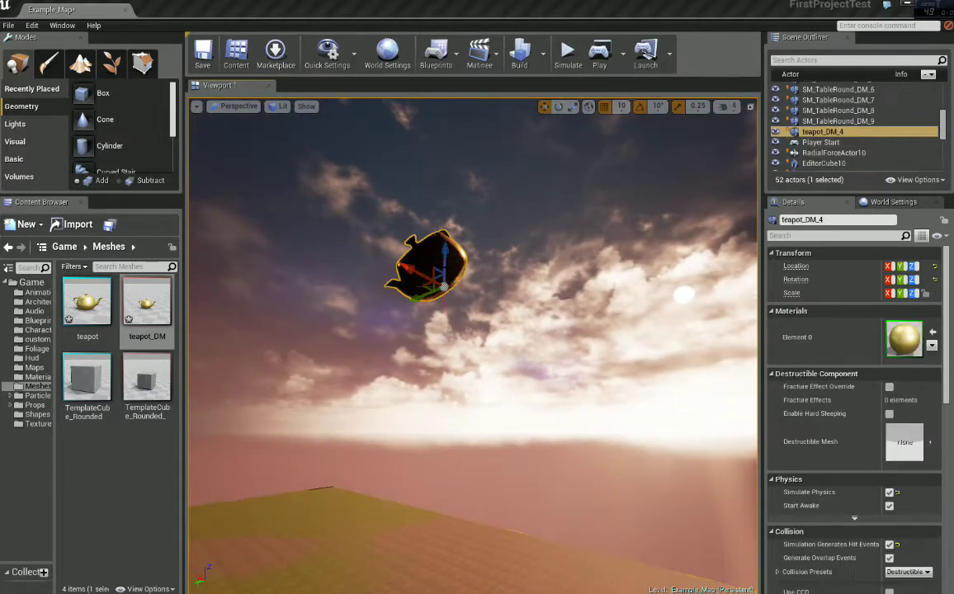
right_drag(473, 278, 525, 309)
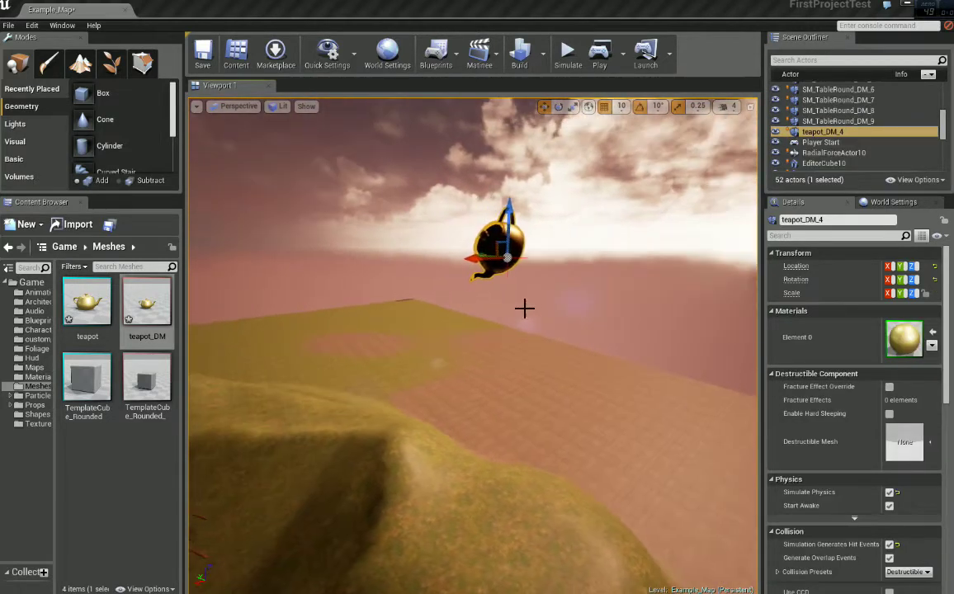
double_click(161, 316)
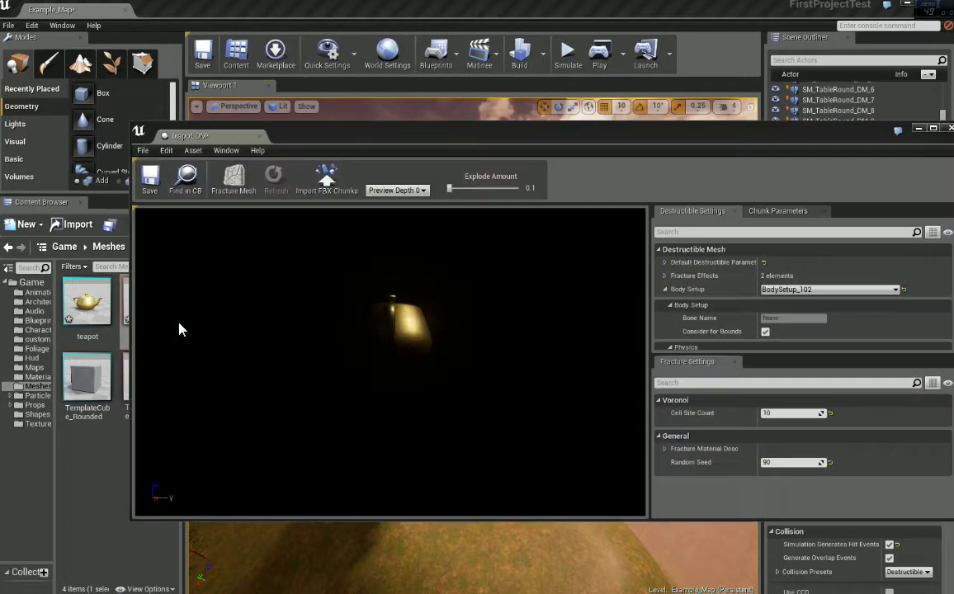
right_drag(390, 361, 359, 358)
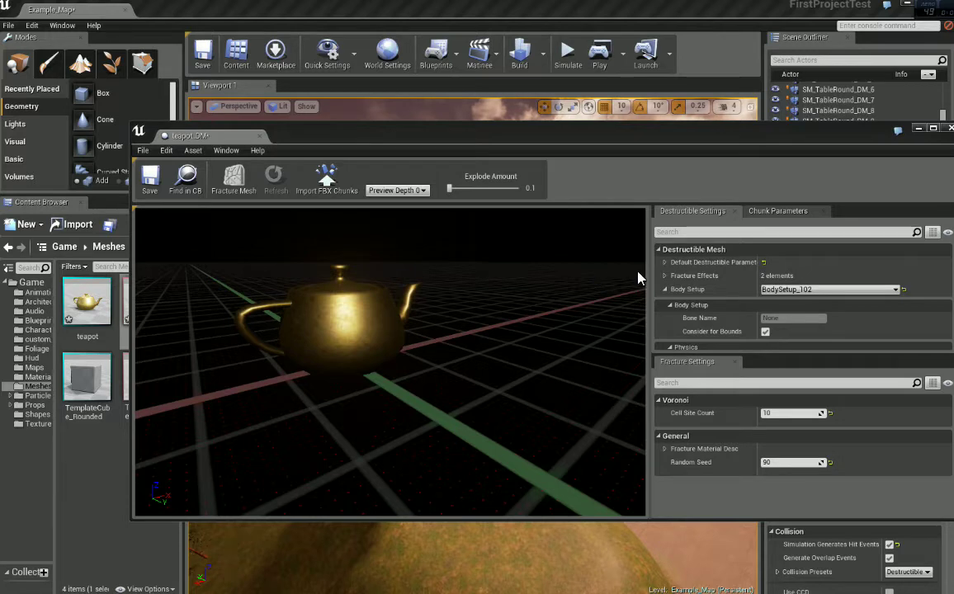
Expand entry 1 of the mesh's fracture effects and preview the chunks at depth 1 with an explode amount of 0.0
click(665, 277)
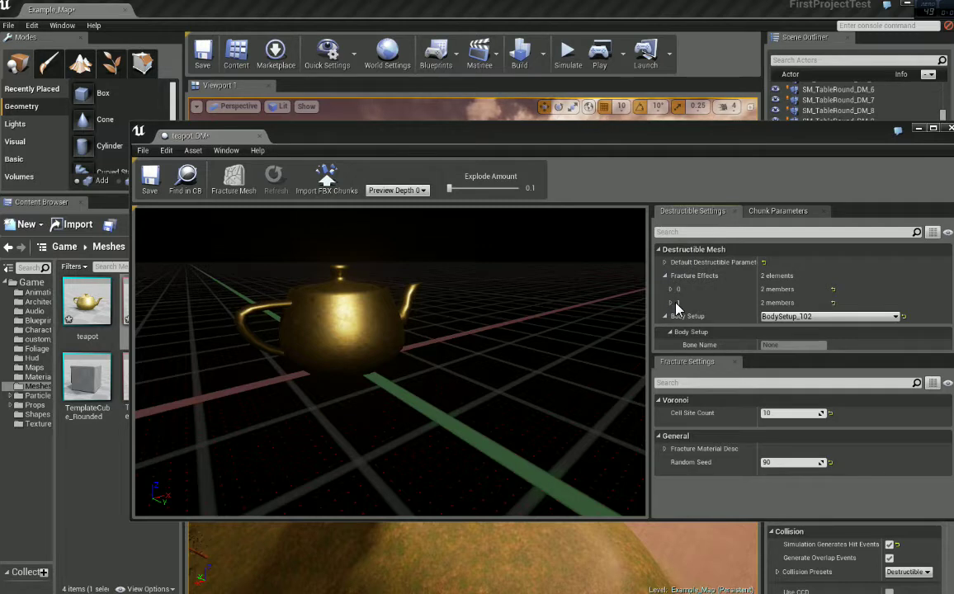
click(671, 303)
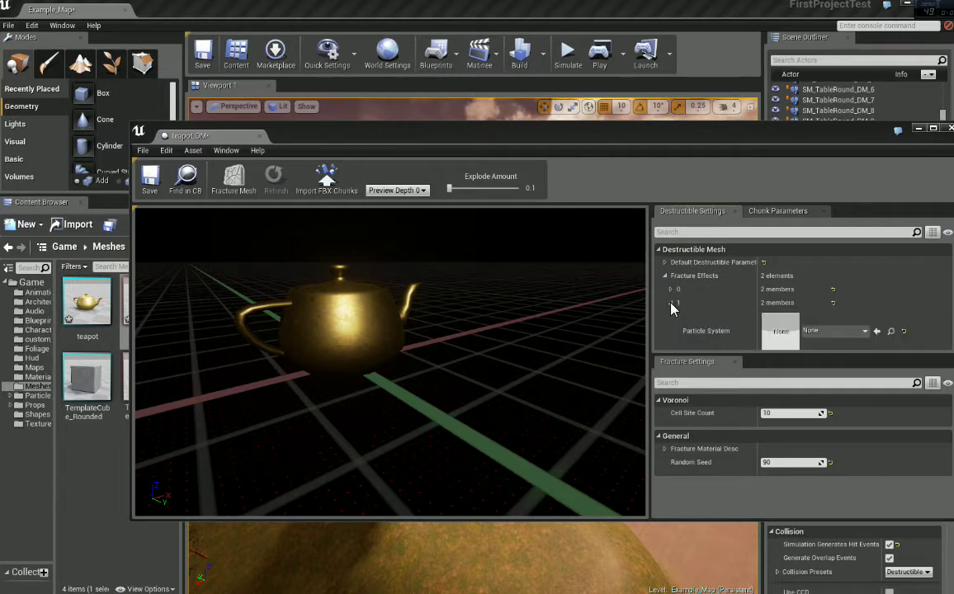
click(396, 210)
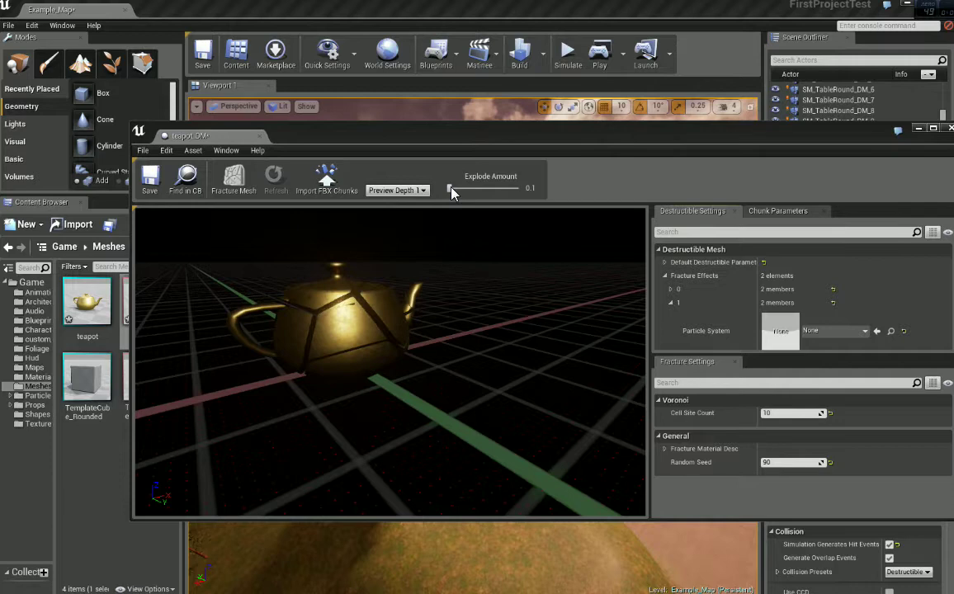
mouse_move(451, 191)
mouse_down()
mouse_move(507, 189)
mouse_move(446, 189)
mouse_up()
Assign P_Explosion as the particle system of fracture effect 1
scroll(717, 303, down, 2)
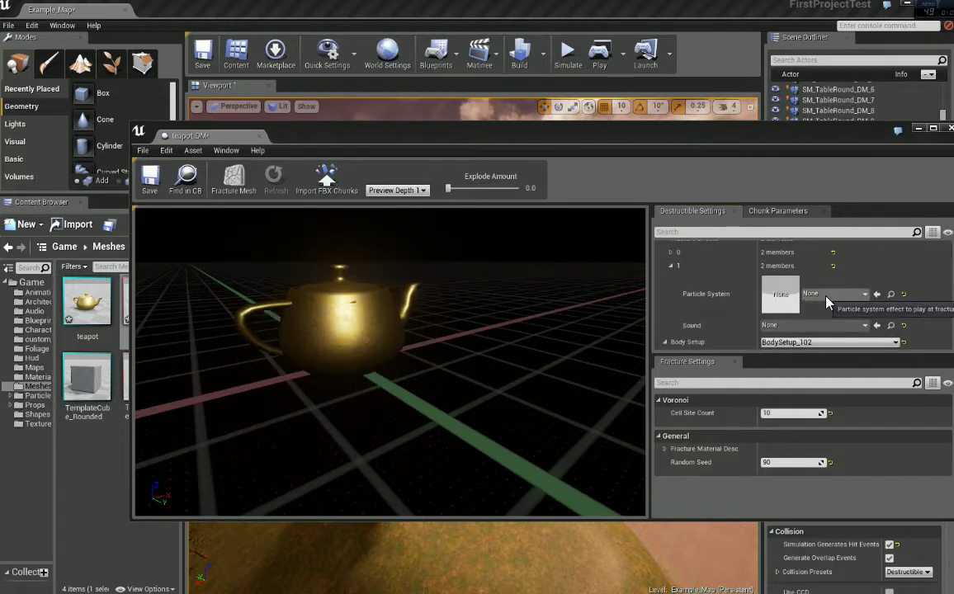
click(817, 295)
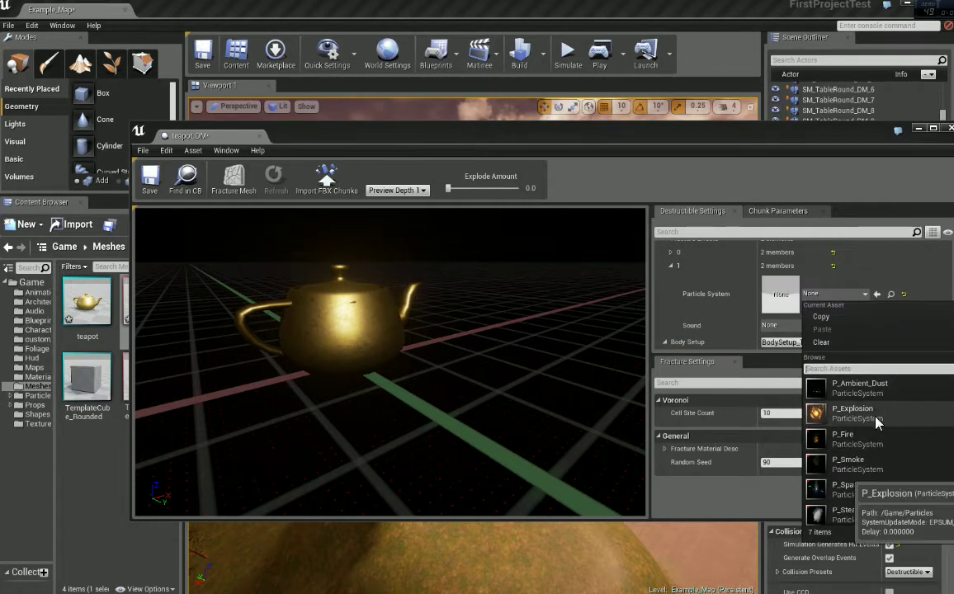
click(863, 421)
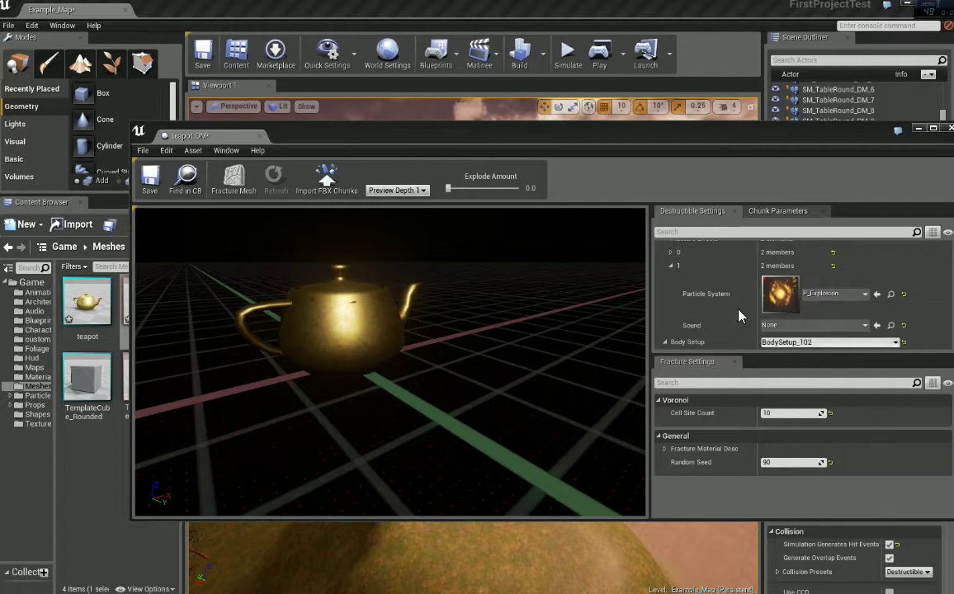
Set the sound of fracture effect 1 to Explosion01 and close the destructible mesh editor
click(807, 325)
scroll(841, 467, down, 1)
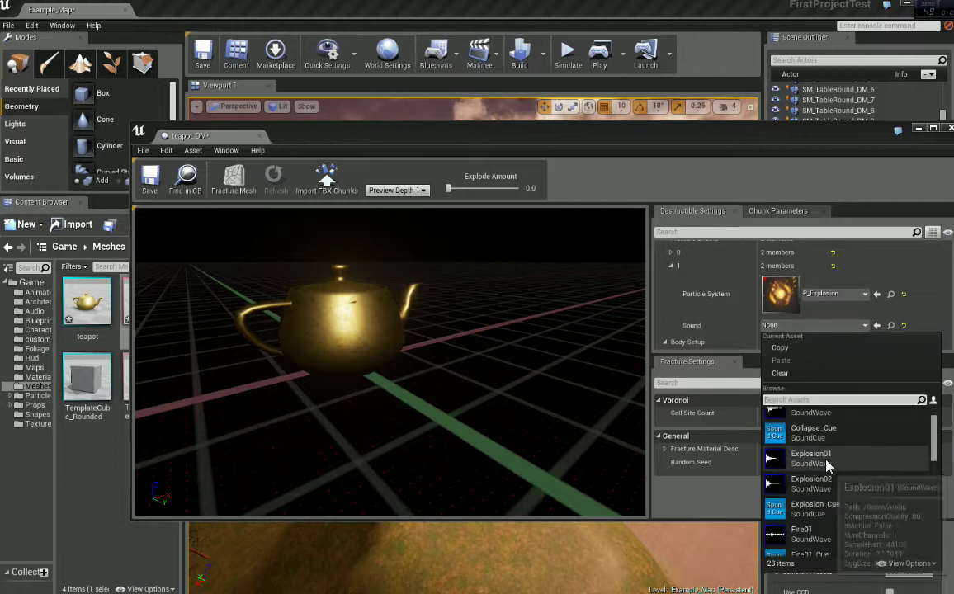
click(828, 459)
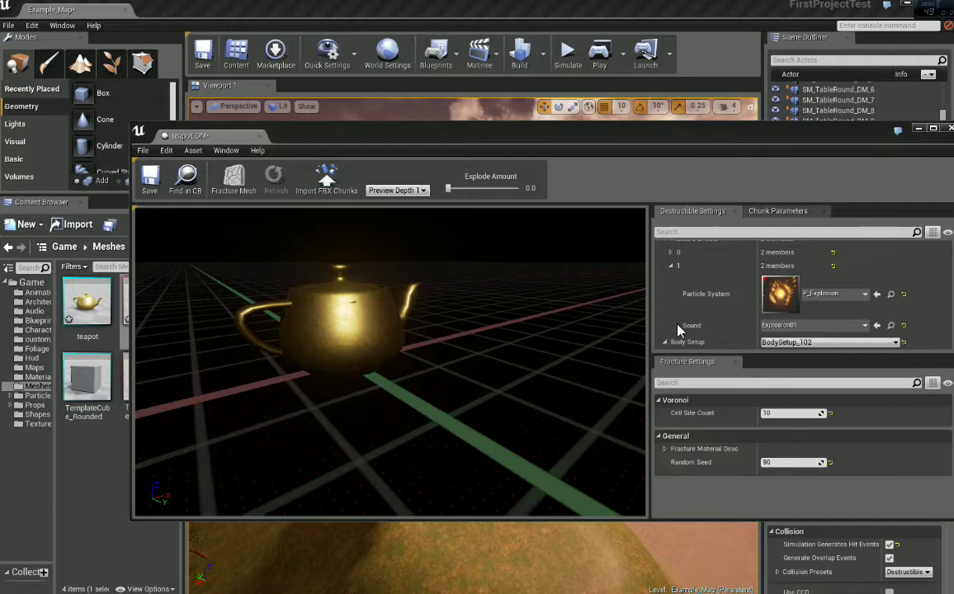
click(949, 129)
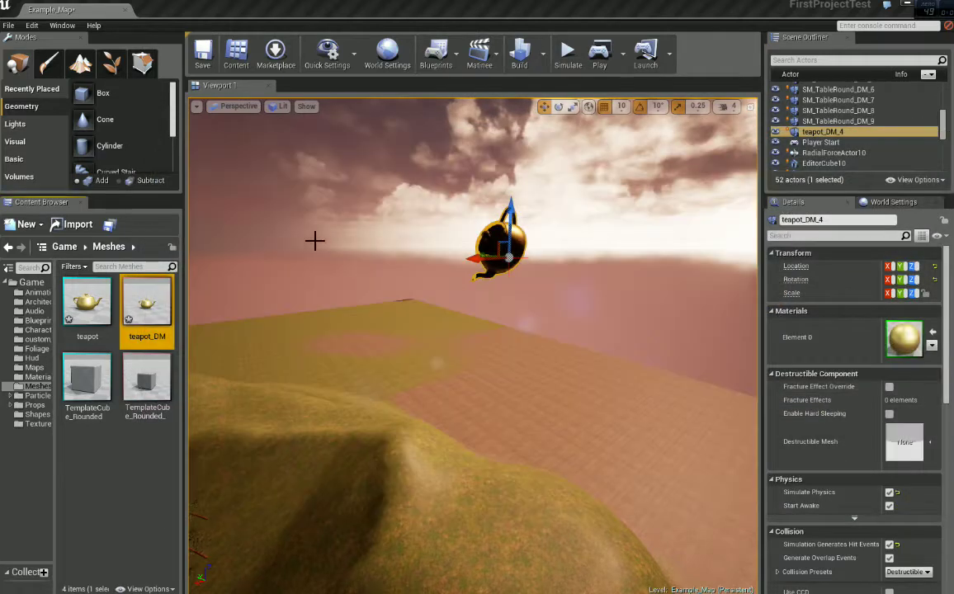
Frame the teapot above the hill, simulate its fall until it shatters on the ground, and stop the simulation
right_drag(315, 239, 315, 256)
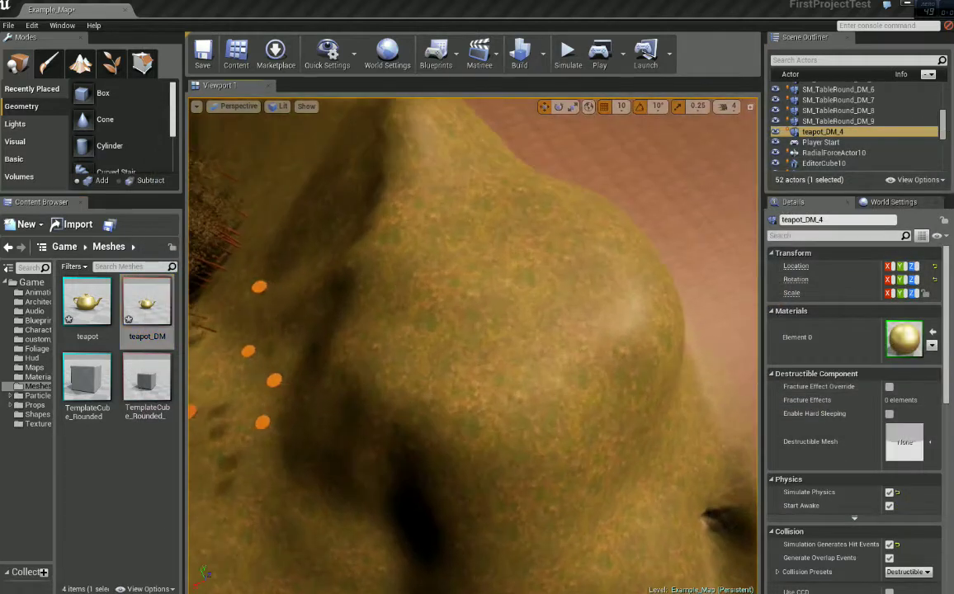
right_drag(438, 266, 439, 165)
click(438, 266)
right_drag(438, 266, 462, 234)
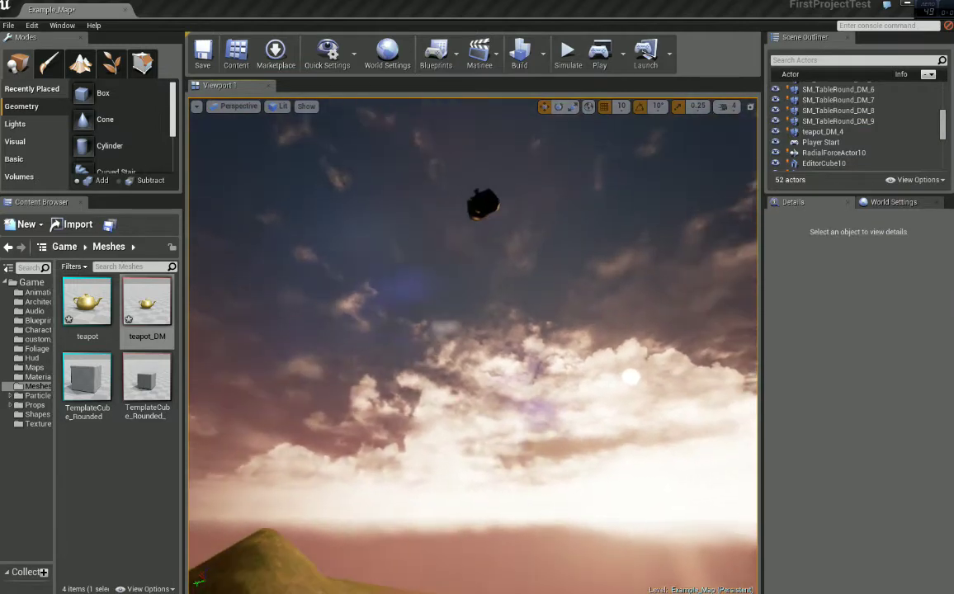
right_drag(521, 217, 521, 190)
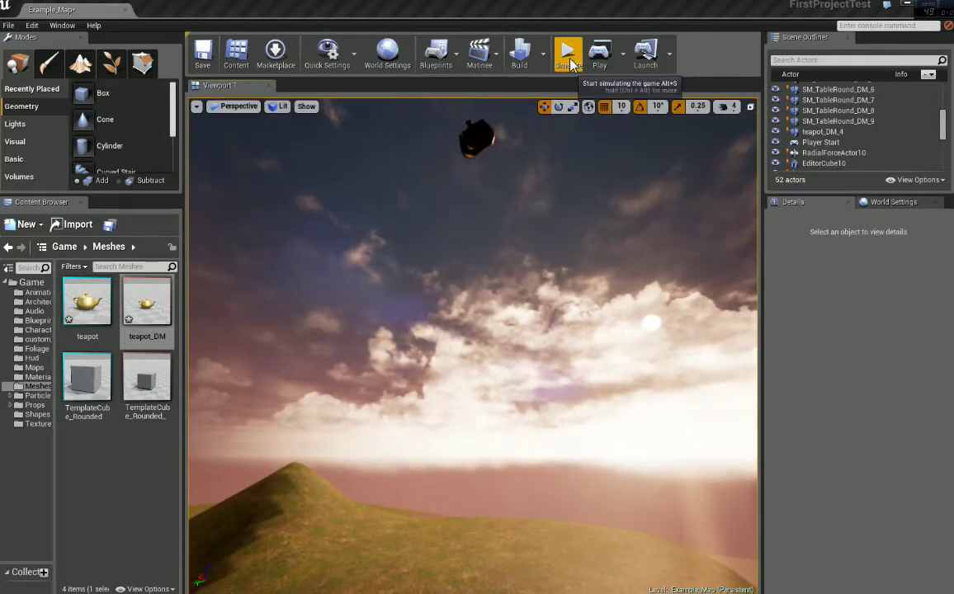
click(569, 58)
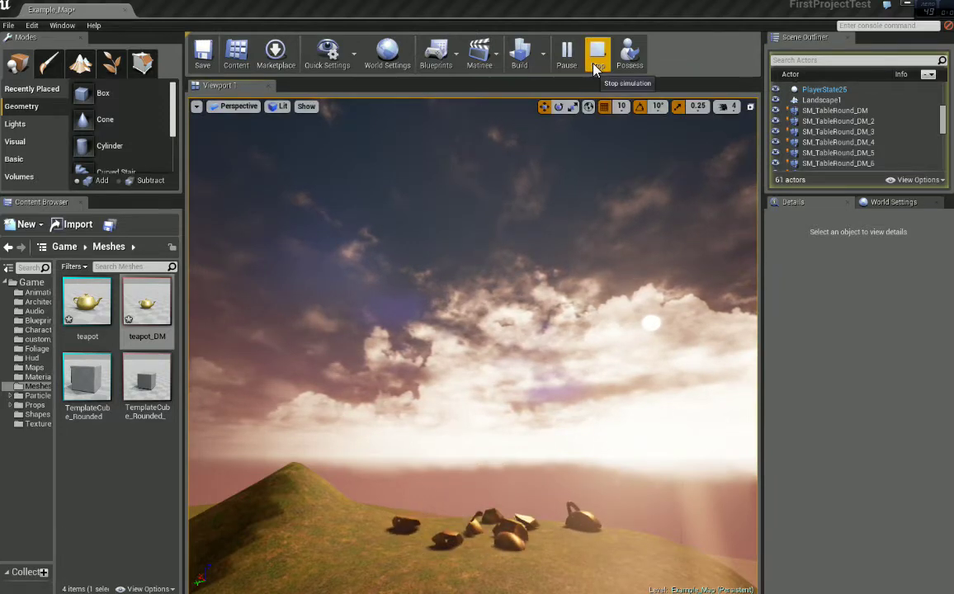
click(596, 58)
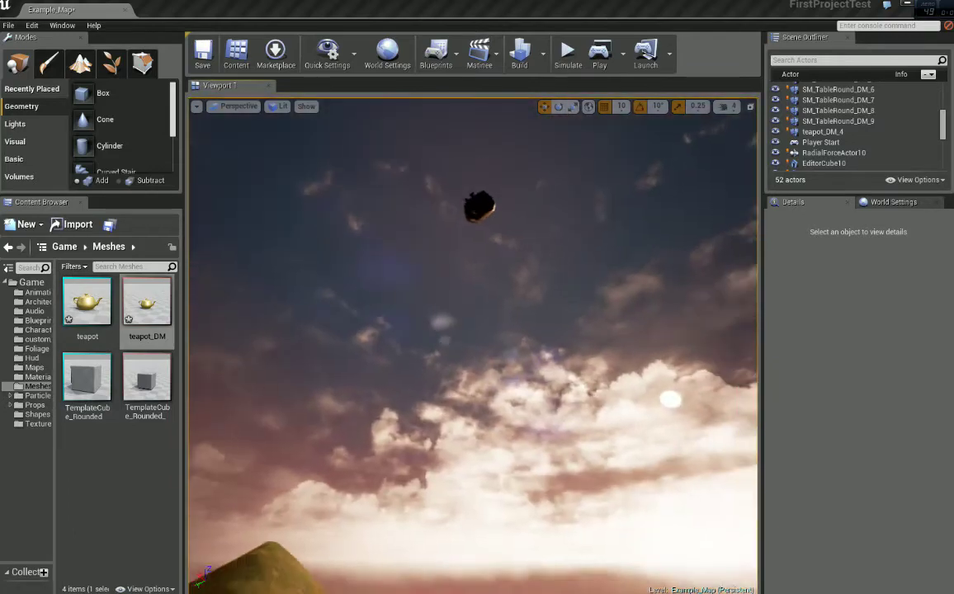
Run the teapot drop simulation a second time to watch the explosion on impact, and stop it
right_drag(535, 145, 559, 306)
right_drag(536, 214, 536, 124)
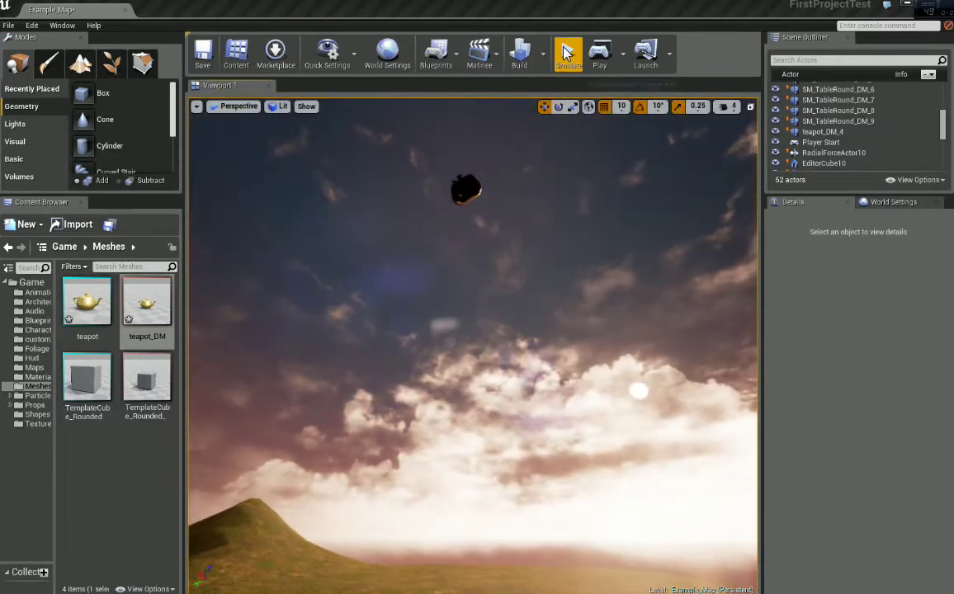
click(568, 56)
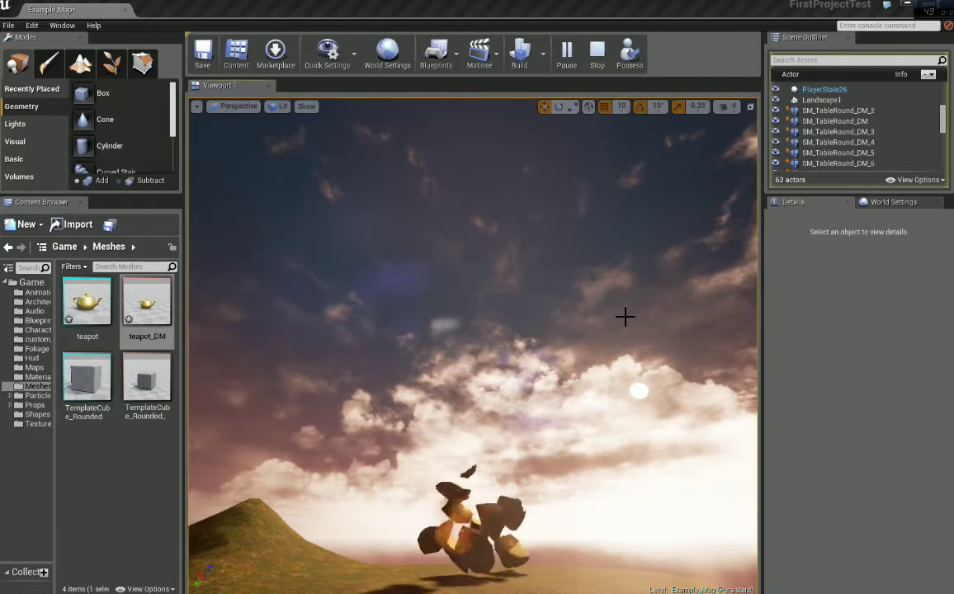
click(596, 56)
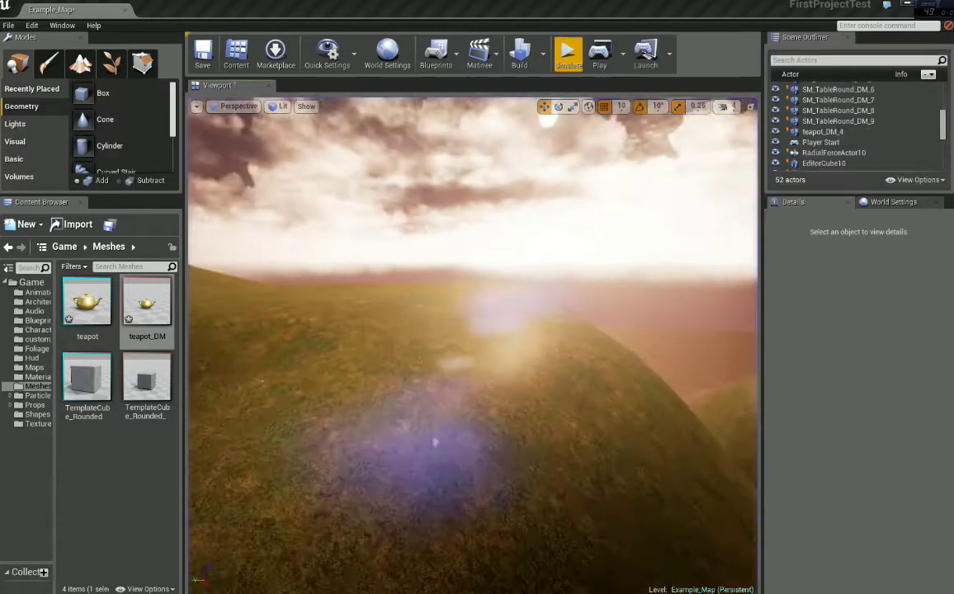
Select the floating teapot and raise it higher into the sky above the hill
mouse_move(460, 329)
right_down()
mouse_move(462, 413)
mouse_move(461, 328)
right_up()
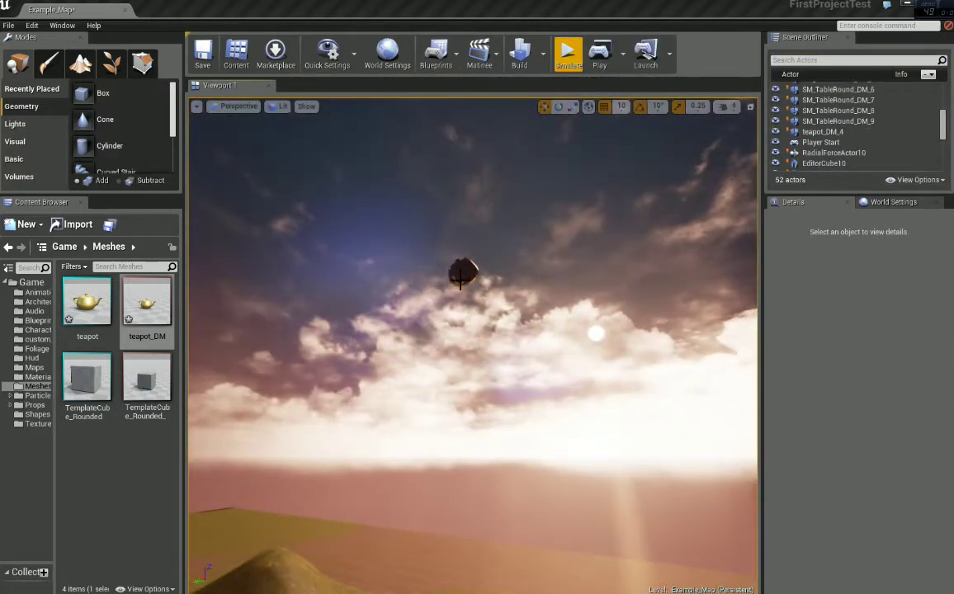
click(461, 274)
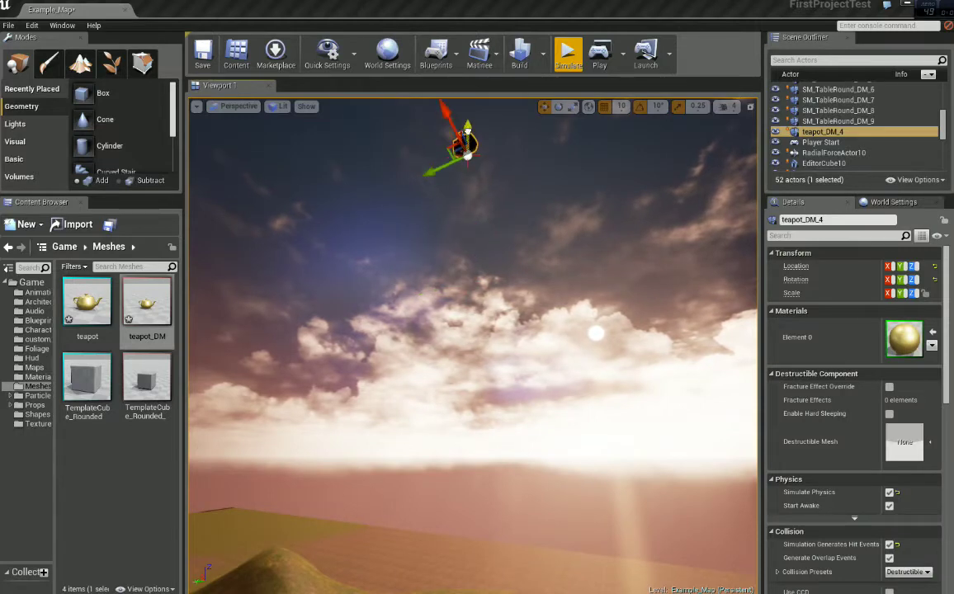
right_drag(464, 223, 464, 185)
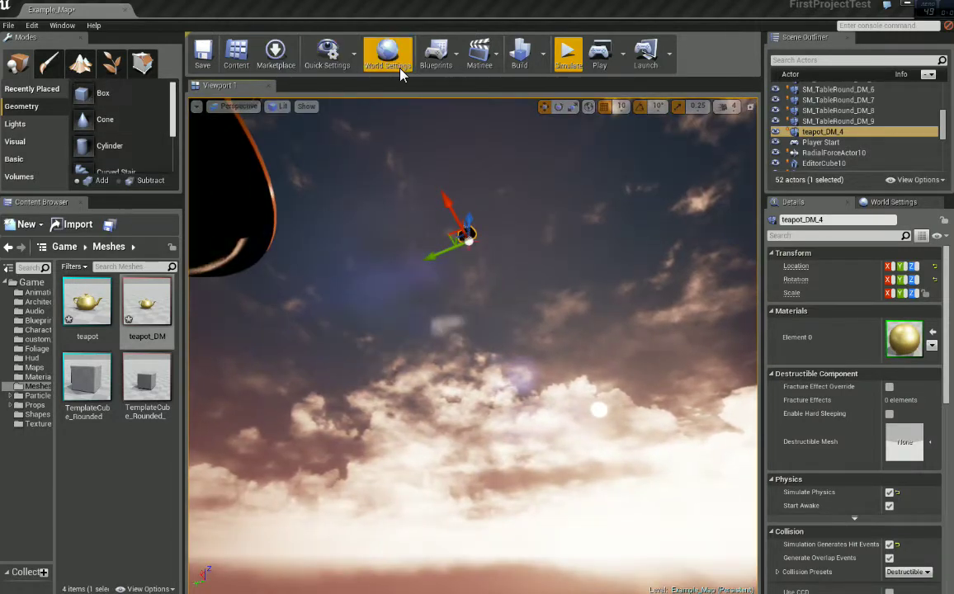
right_drag(378, 227, 378, 202)
Scale the teapot up uniformly and place two smaller duplicates of it below
key(r)
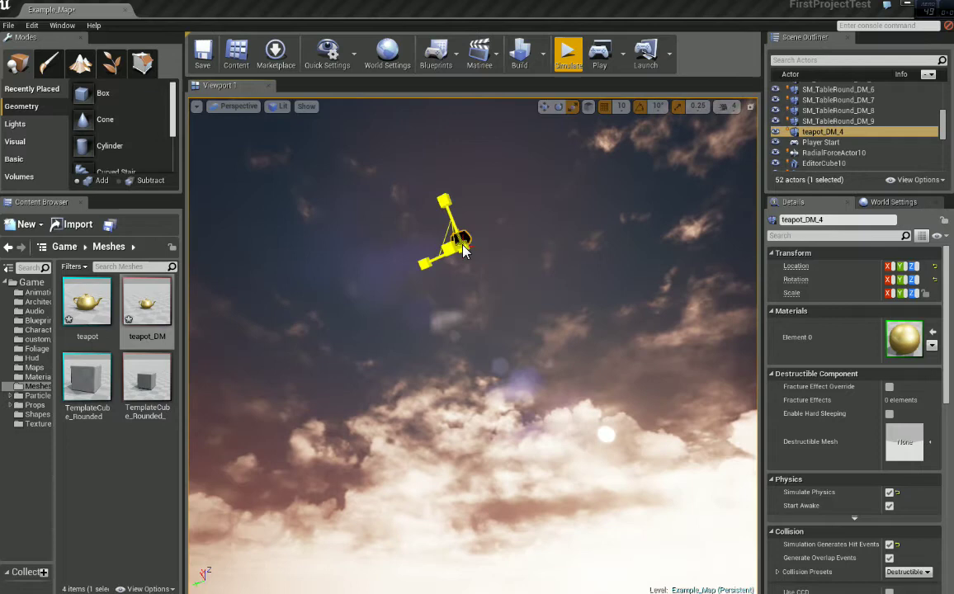
drag(464, 228, 468, 281)
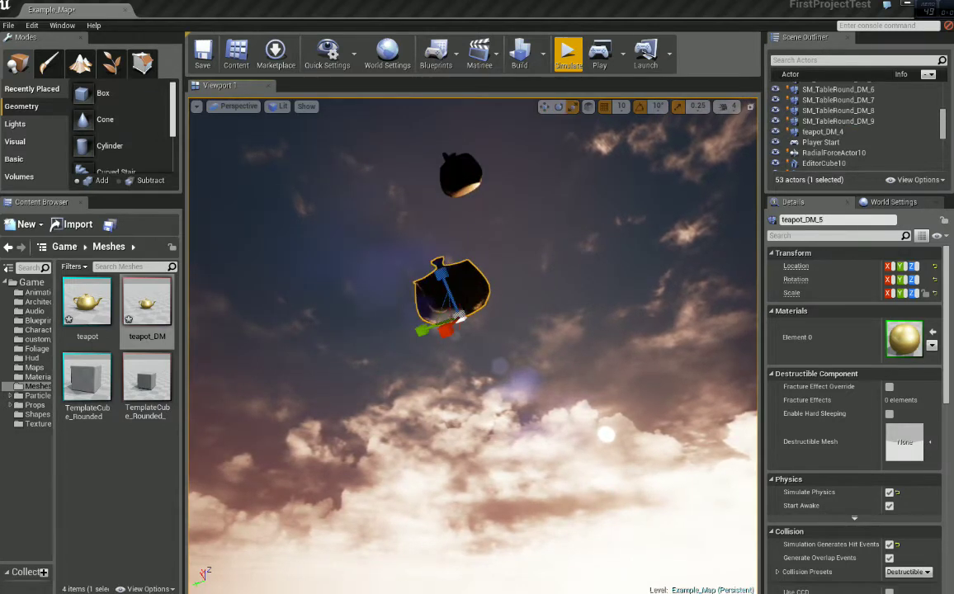
mouse_move(461, 317)
mouse_down()
mouse_move(467, 311)
mouse_move(454, 326)
mouse_up()
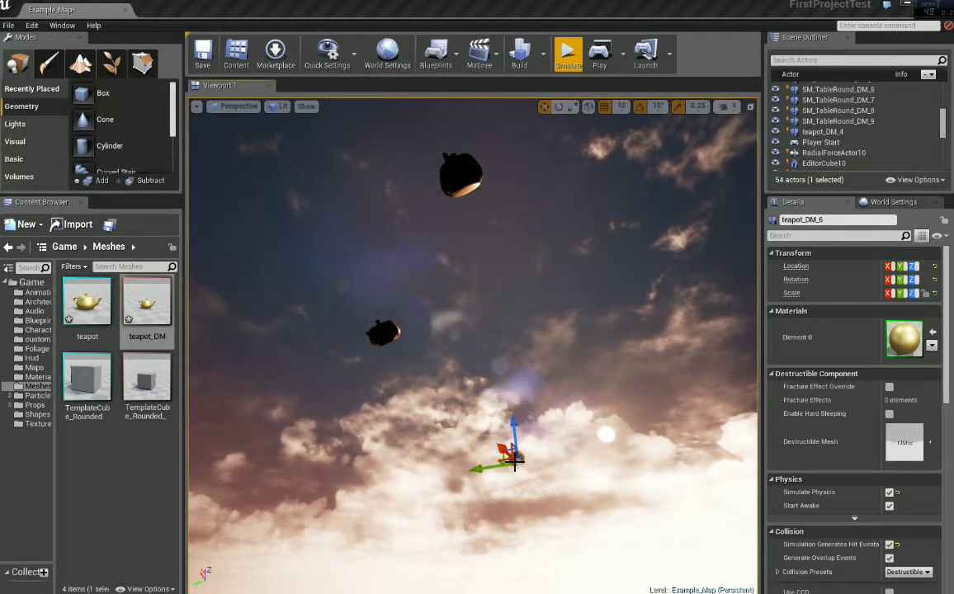
Scale up the lowest teapot duplicate uniformly and raise it above the other two teapots
key(r)
drag(514, 456, 519, 410)
drag(519, 446, 513, 404)
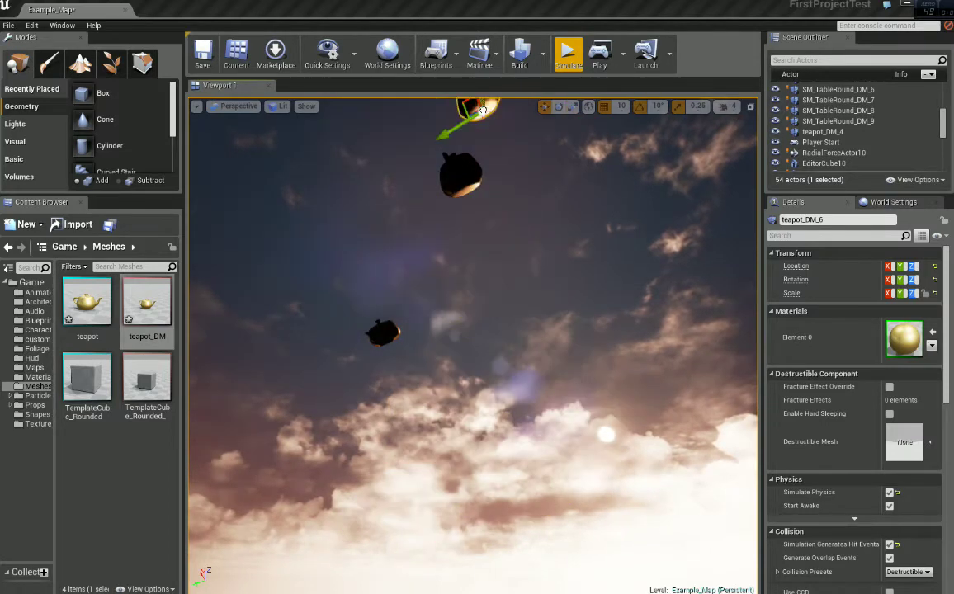
Clear the selection, simulate the three teapots falling, look around the exploding pieces, and stop the simulation
right_drag(513, 405, 508, 495)
right_drag(513, 297, 489, 285)
click(499, 172)
right_drag(499, 231, 498, 157)
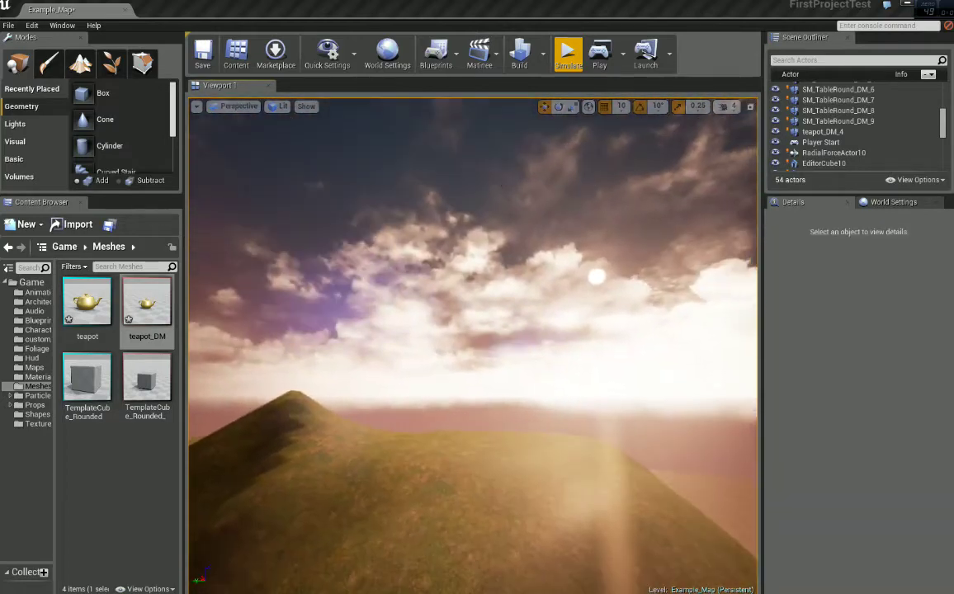
click(569, 62)
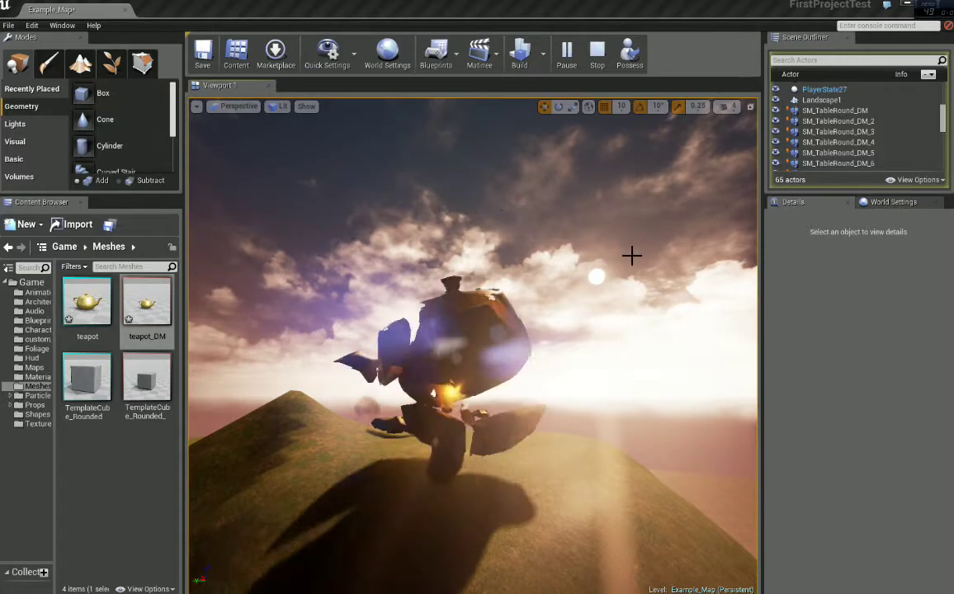
right_drag(636, 287, 569, 152)
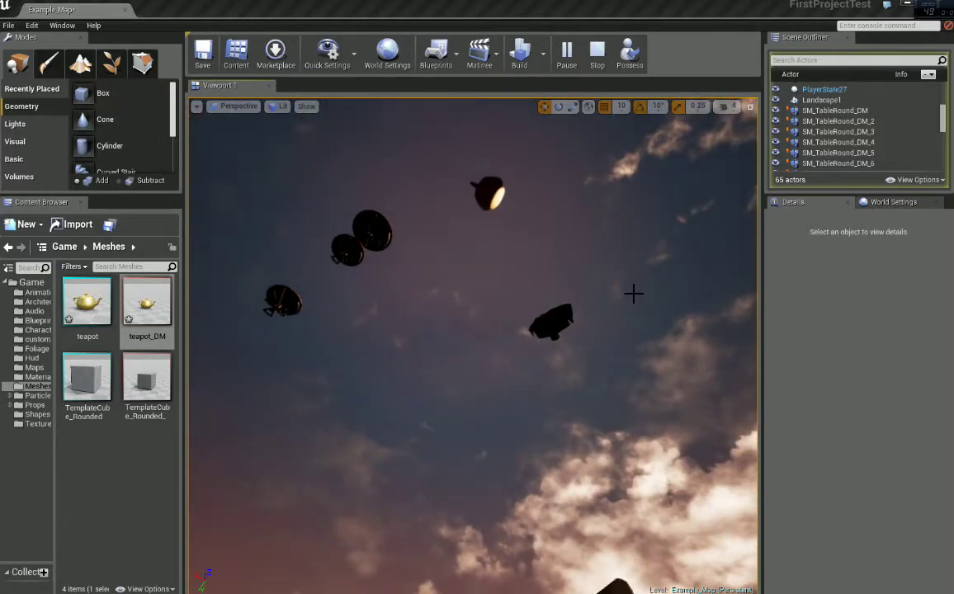
right_drag(632, 294, 681, 385)
right_drag(616, 309, 627, 359)
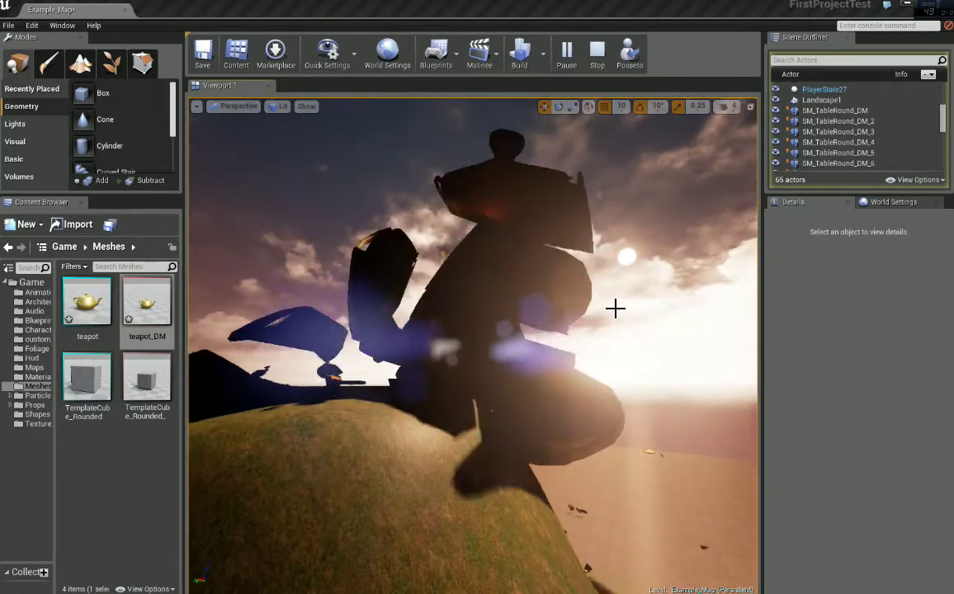
mouse_move(616, 309)
right_down()
mouse_move(639, 317)
mouse_move(615, 308)
right_up()
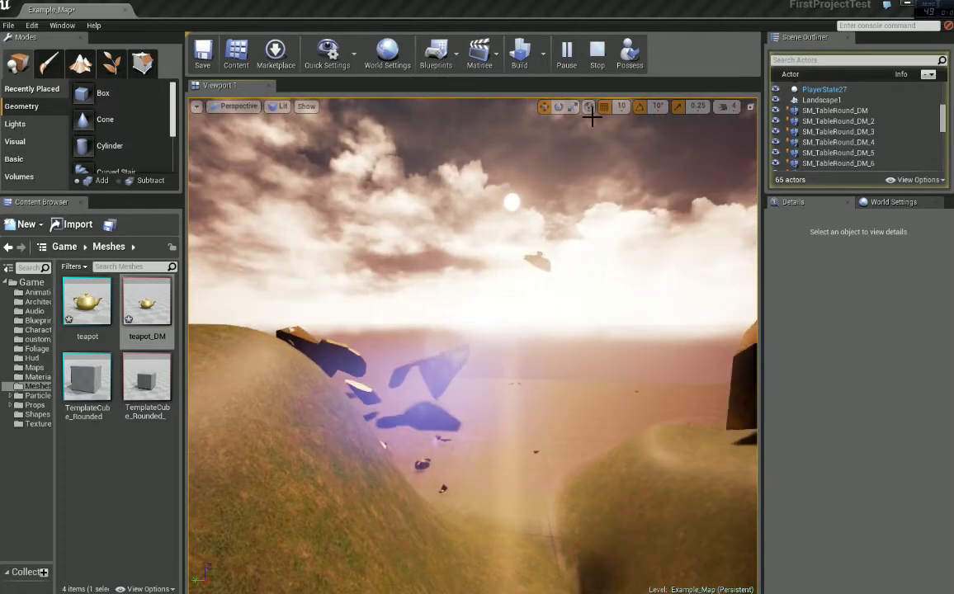
click(596, 55)
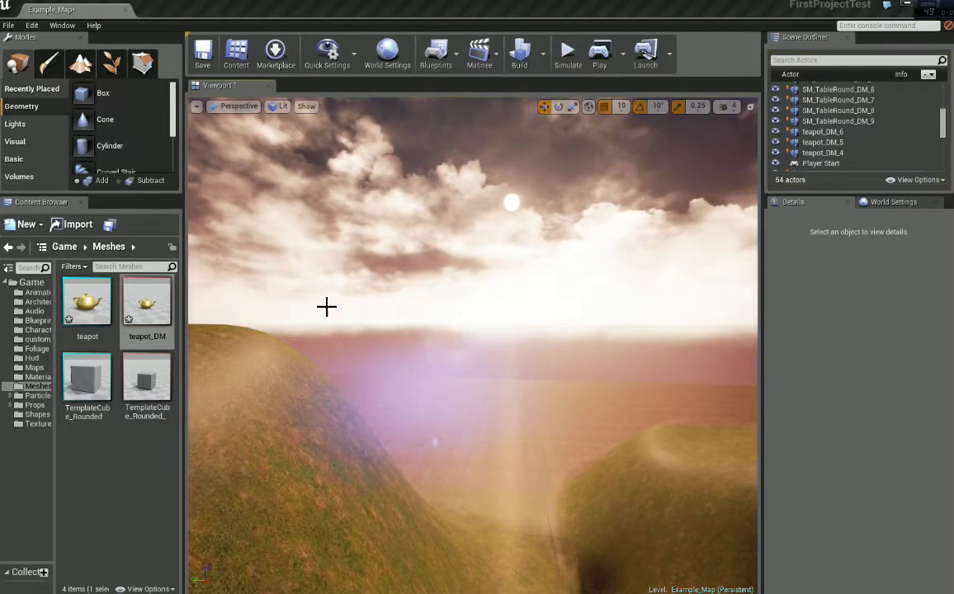
Switch to the Sidescroller project's editor window showing Example_Map
click(165, 541)
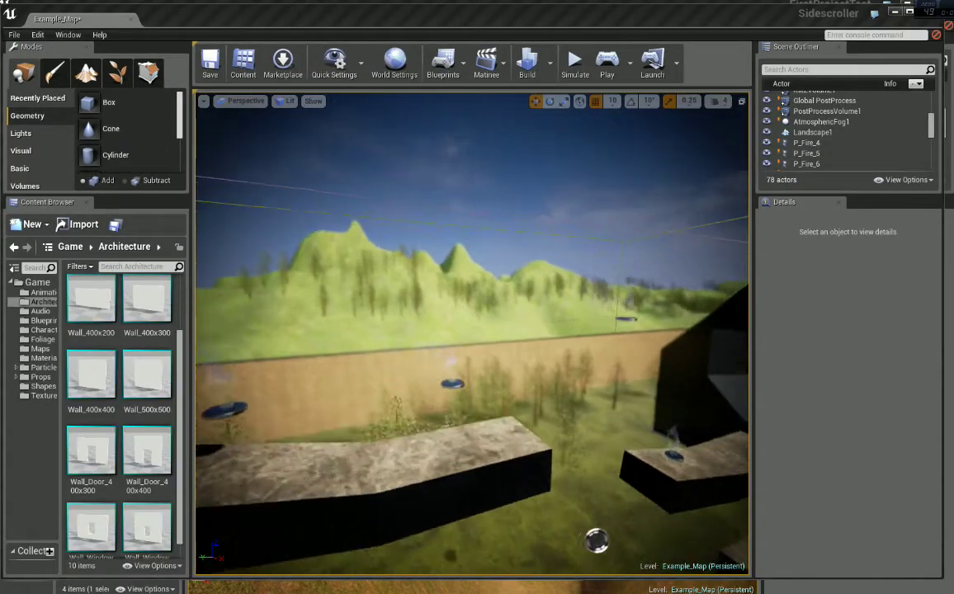
Create a destructible mesh from the Wall_400x400 static mesh in the Architecture folder
right_drag(472, 333, 356, 242)
click(542, 190)
right_drag(535, 264, 549, 240)
click(462, 279)
right_drag(462, 279, 528, 330)
right_drag(318, 206, 339, 281)
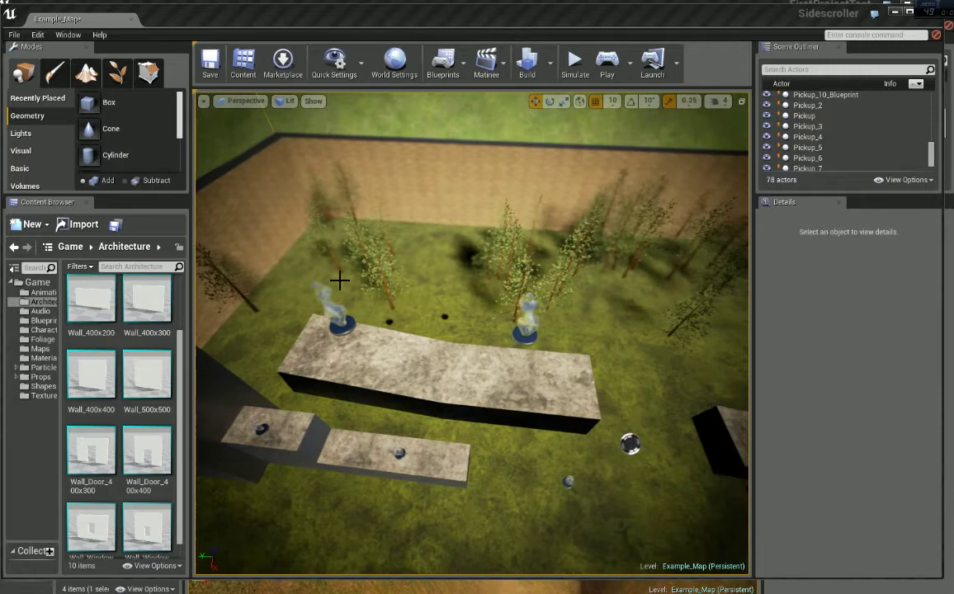
scroll(149, 380, up, 2)
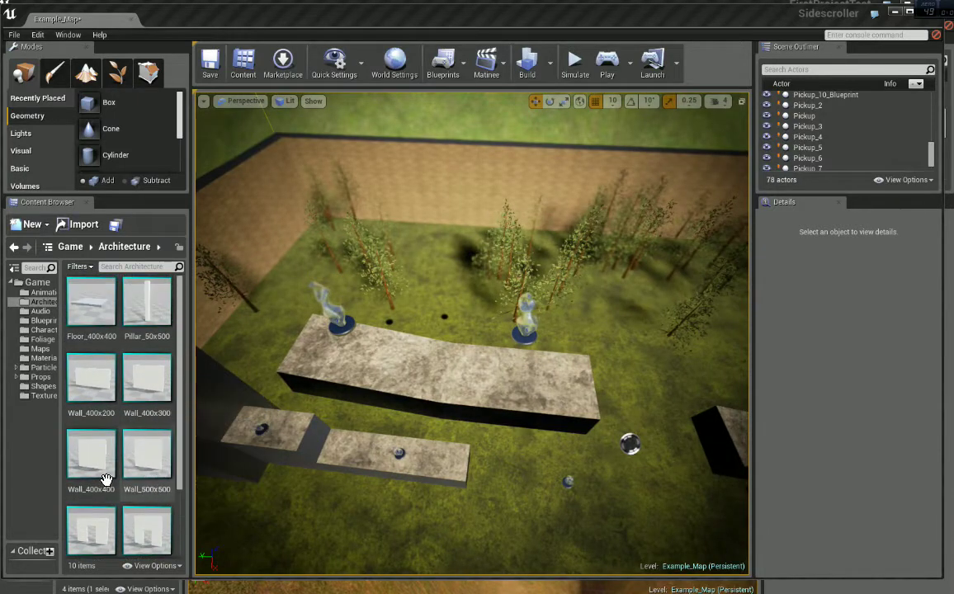
scroll(157, 462, down, 1)
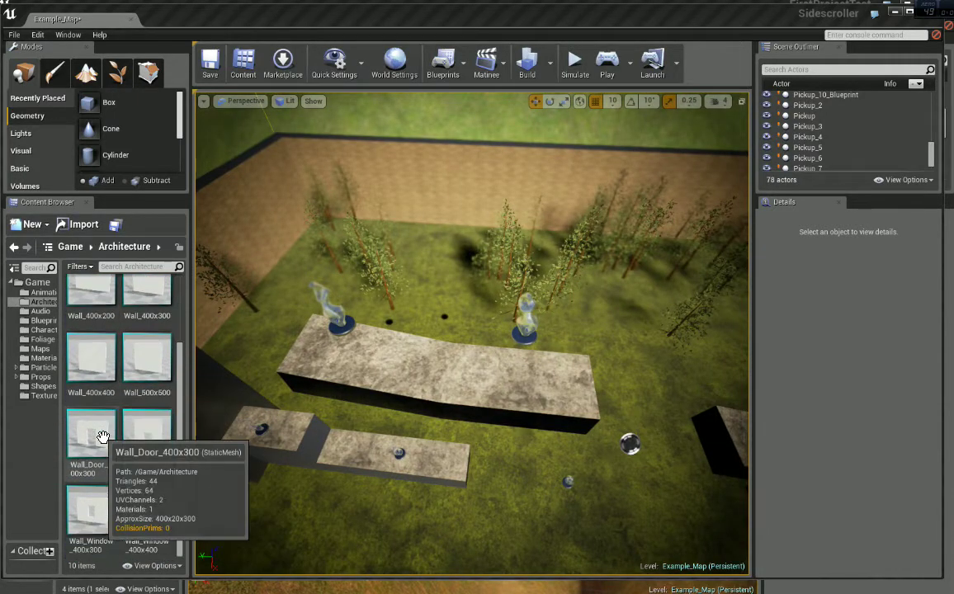
scroll(128, 427, down, 2)
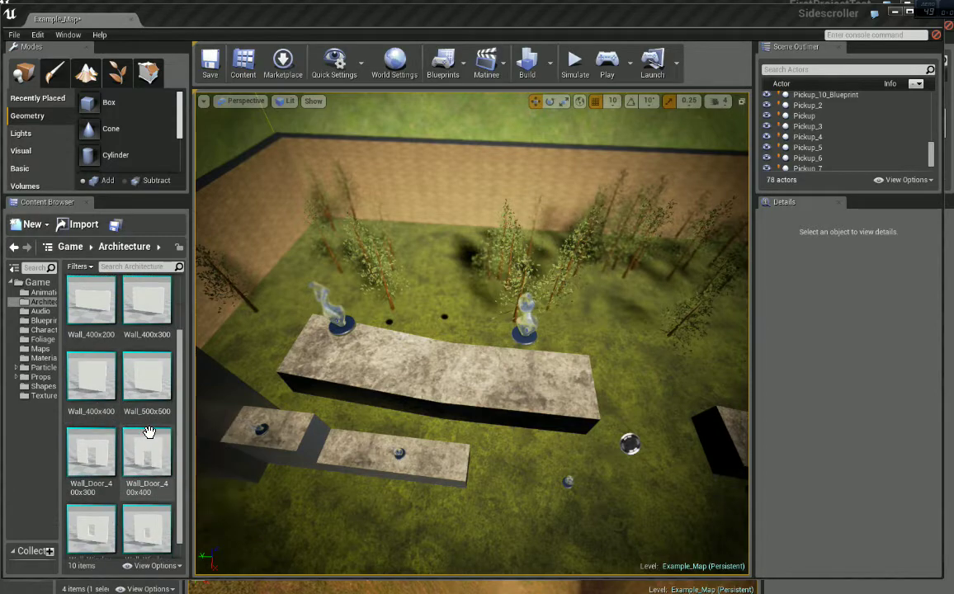
right_click(94, 378)
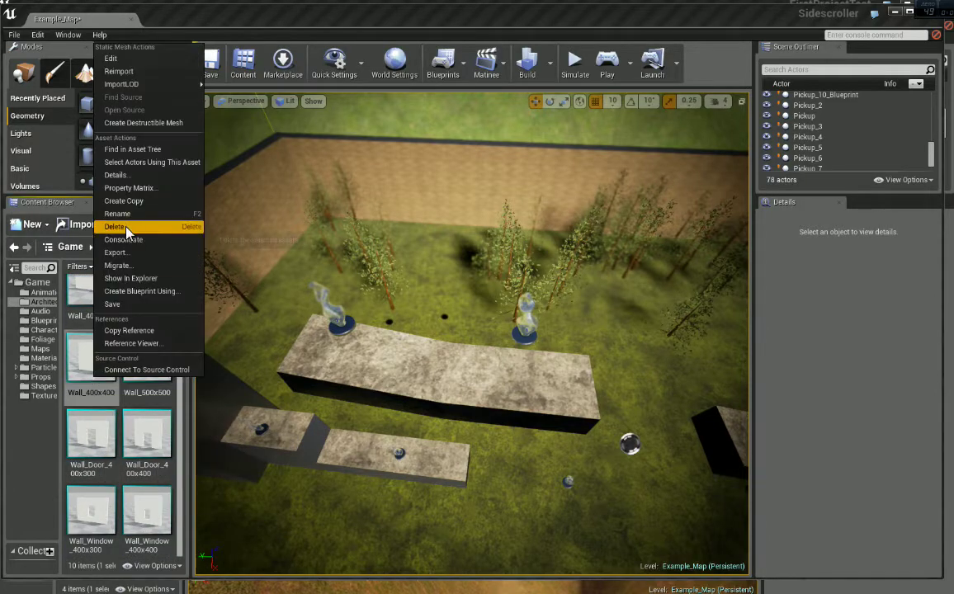
click(156, 124)
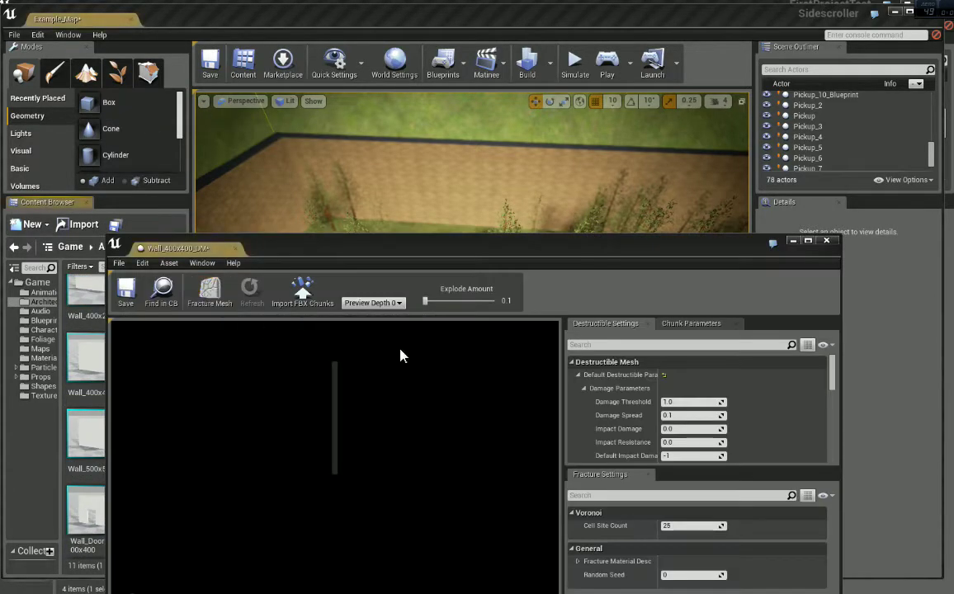
Set the wall's Impact Damage to 1.0 and its Default Impact Damage Depth to 1
mouse_move(371, 414)
right_down()
mouse_move(379, 416)
mouse_move(371, 414)
right_up()
drag(372, 420, 372, 420)
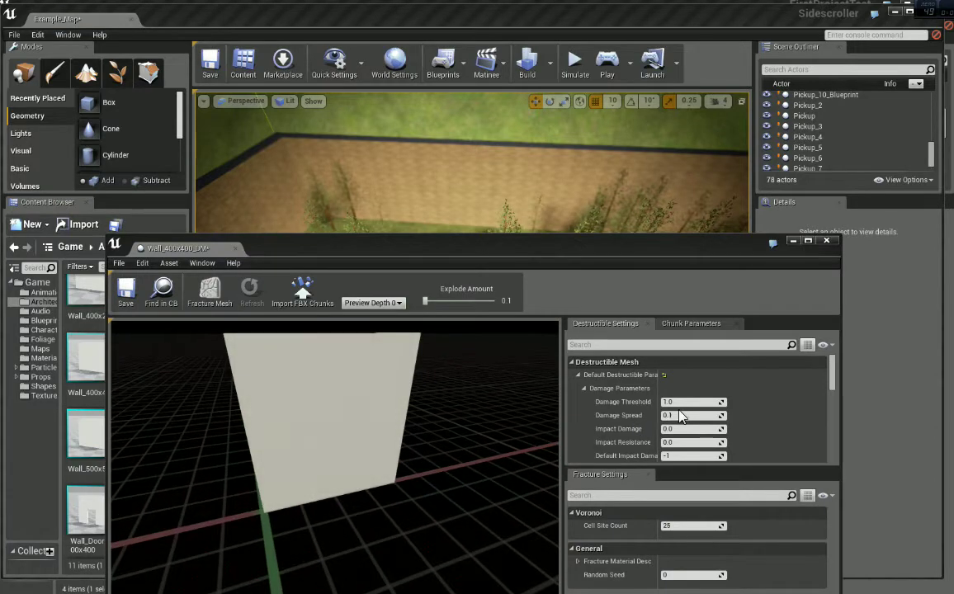
click(691, 429)
text(1)
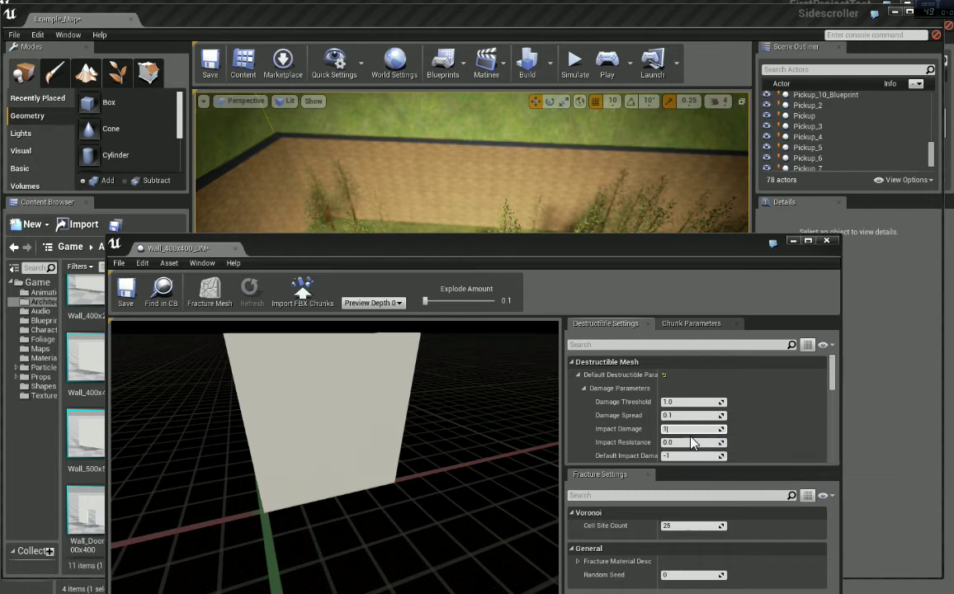
click(697, 456)
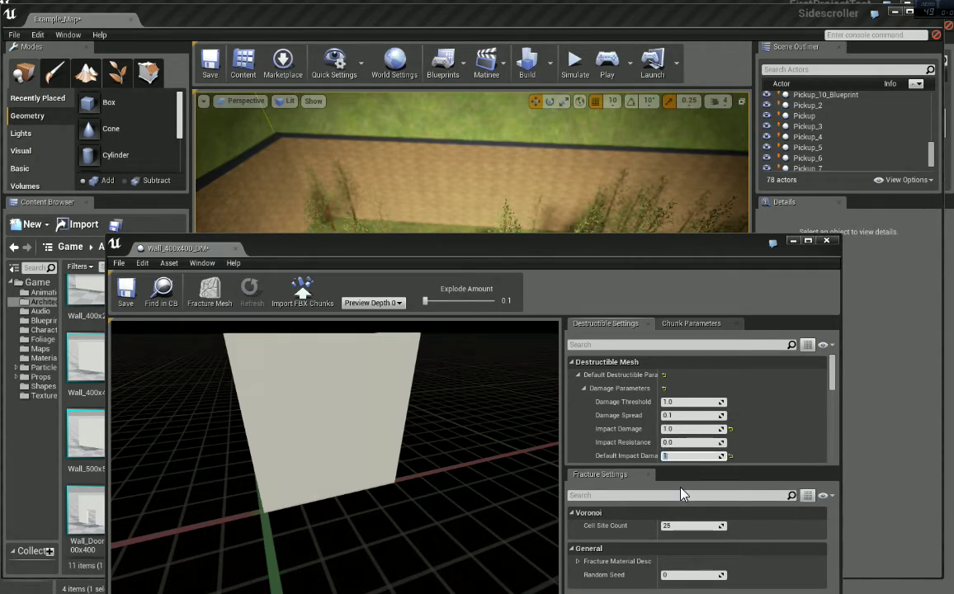
Fracture the wall mesh, preview its chunks spread apart, and close the destructible mesh editor
click(220, 305)
drag(426, 305, 440, 307)
click(826, 240)
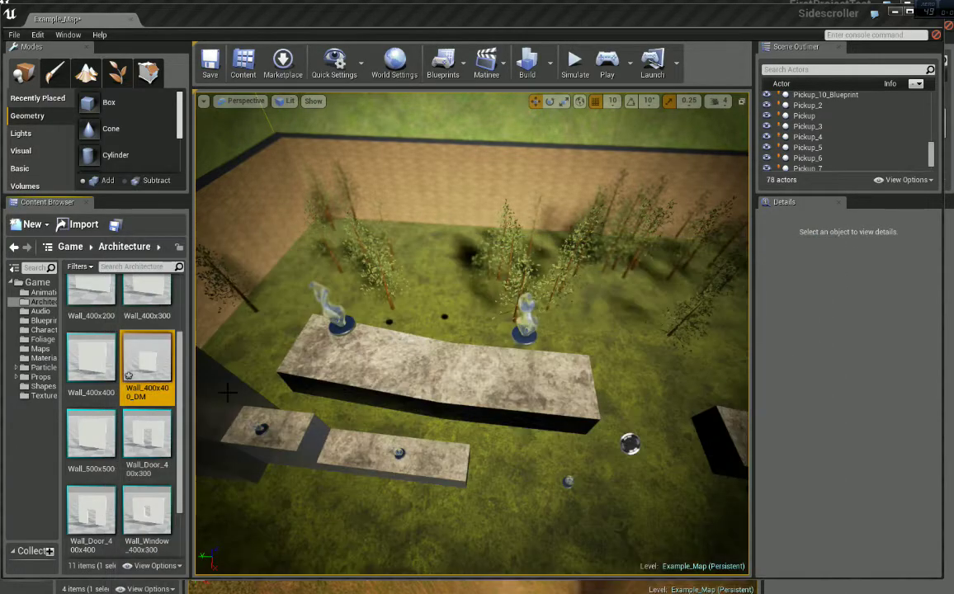
Place Wall_400x400_DM in the level and move it along the Y axis into the dark tunnel area
drag(155, 365, 530, 357)
key(f)
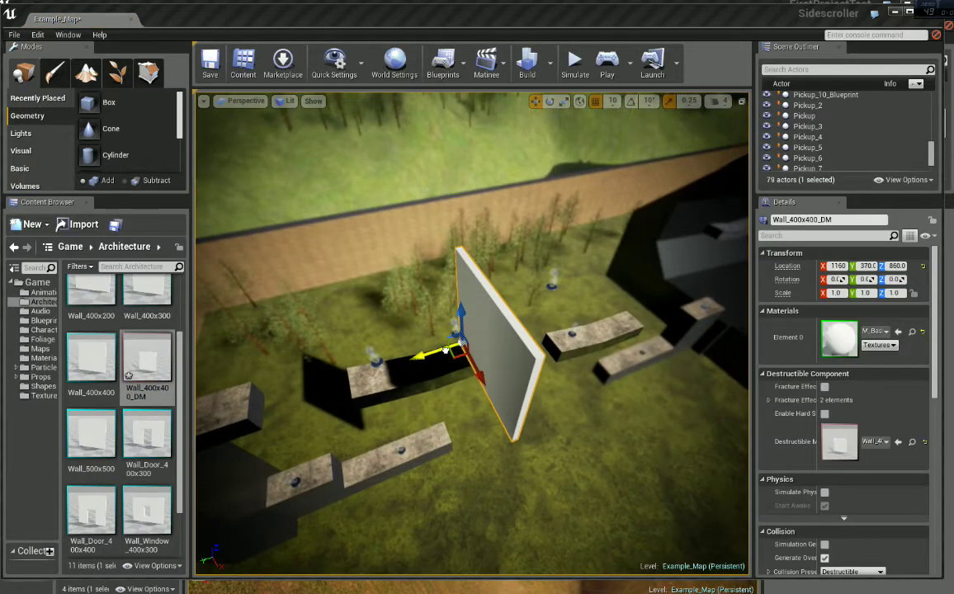
drag(445, 350, 618, 291)
mouse_move(458, 297)
right_down()
mouse_move(569, 273)
mouse_move(458, 297)
right_up()
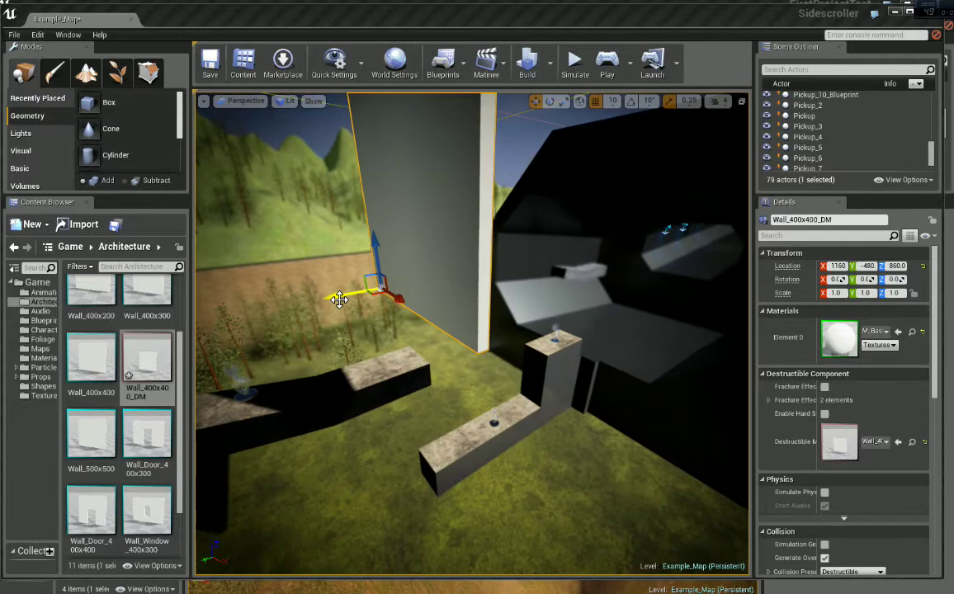
drag(339, 300, 617, 265)
mouse_move(473, 281)
right_down()
mouse_move(561, 248)
mouse_move(472, 281)
right_up()
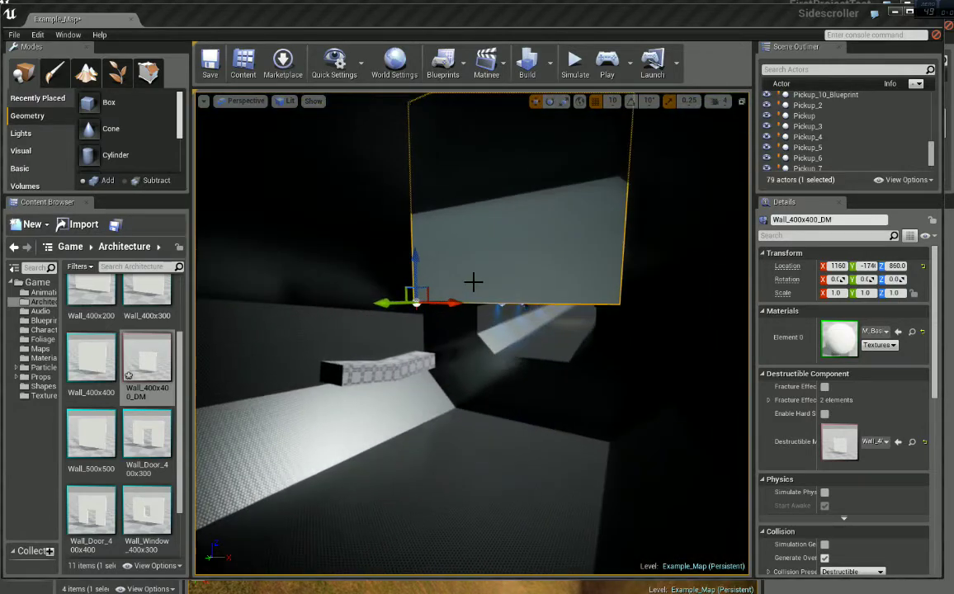
Move the destructible wall farther down the tunnel, to X 1000, and lower it to Z 610
drag(398, 304, 547, 307)
right_drag(547, 307, 509, 334)
drag(470, 334, 390, 333)
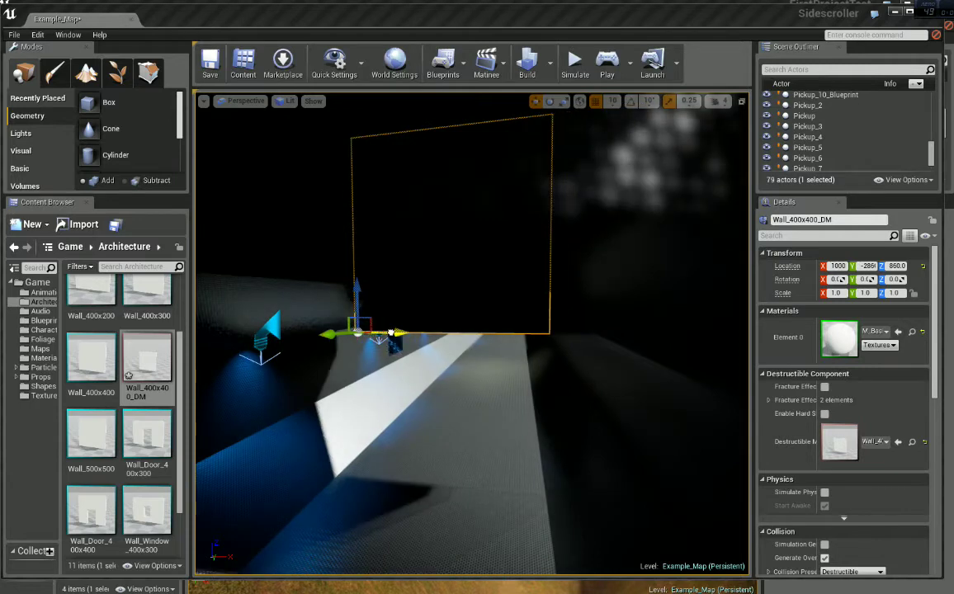
drag(357, 298, 360, 407)
Scale the wall uniformly to 1.5, shift it to X 900, and lower it slightly toward the floor
key(e)
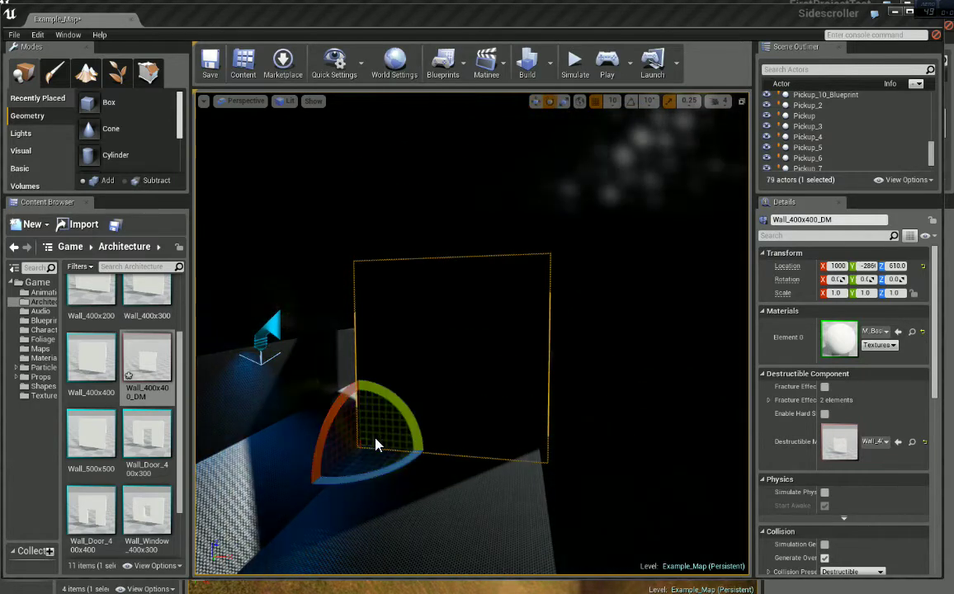
key(r)
mouse_move(363, 448)
mouse_down()
mouse_move(384, 433)
mouse_move(350, 444)
mouse_up()
key(w)
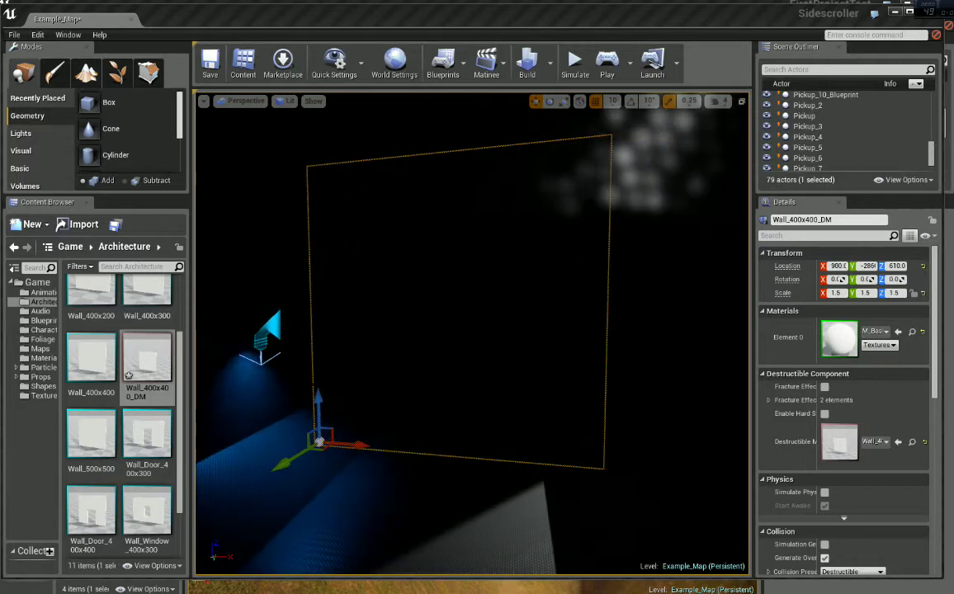
drag(319, 402, 320, 445)
Set the destructible wall's collision preset to BlockAll
mouse_move(320, 445)
right_down()
mouse_move(323, 487)
mouse_move(306, 495)
mouse_move(312, 454)
right_up()
key(w)
key(s)
alt+drag(421, 422, 462, 411)
scroll(882, 465, down, 1)
scroll(879, 470, down, 2)
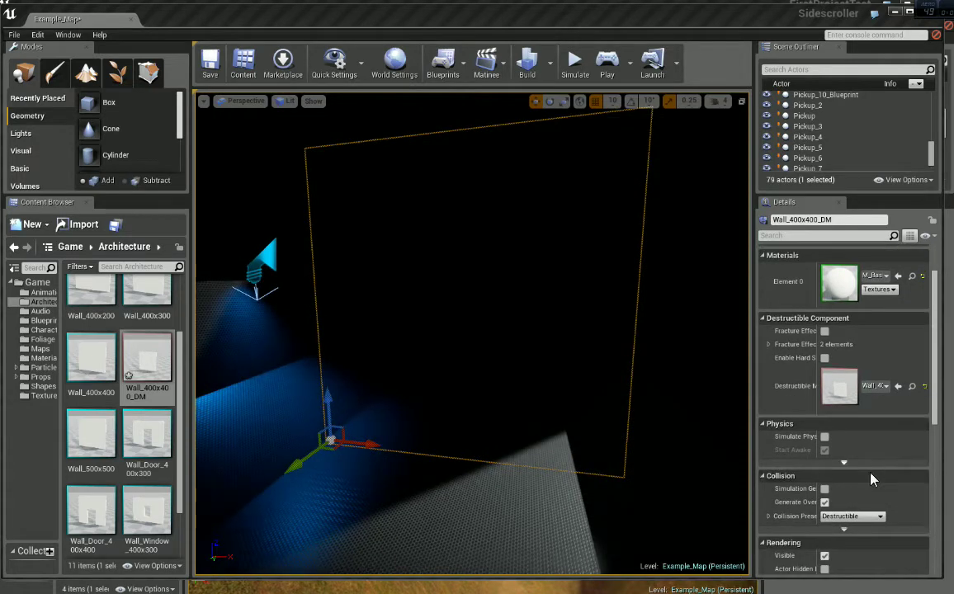
click(861, 517)
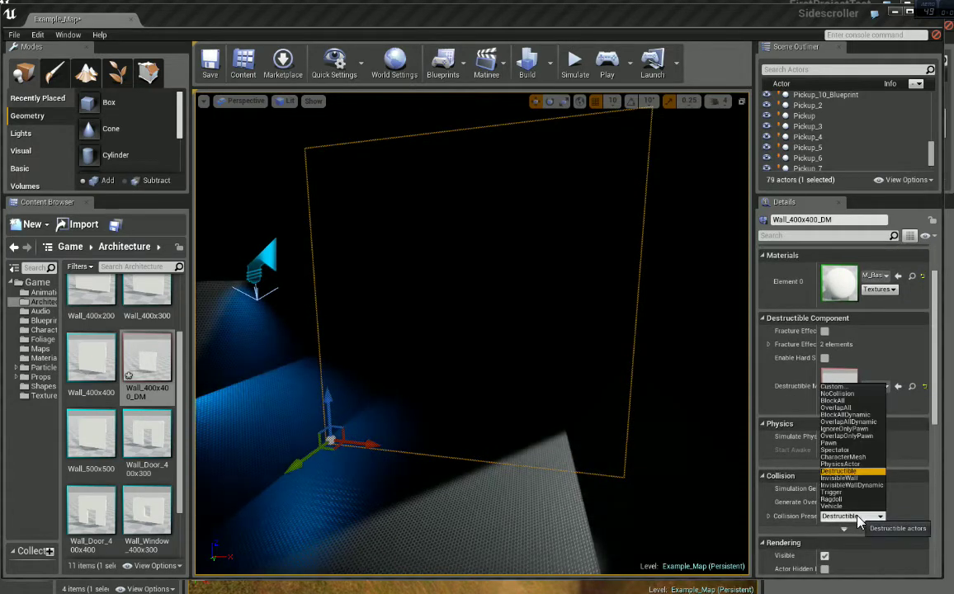
click(855, 402)
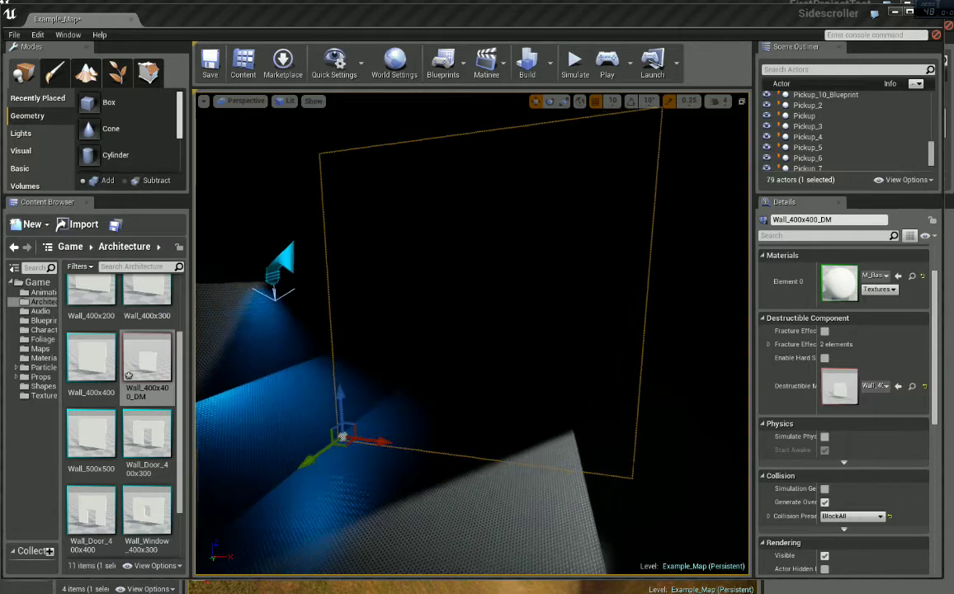
Open the level blueprint and delete the leftover OnActorHit (None) and Apply Radius Damage node group
click(445, 72)
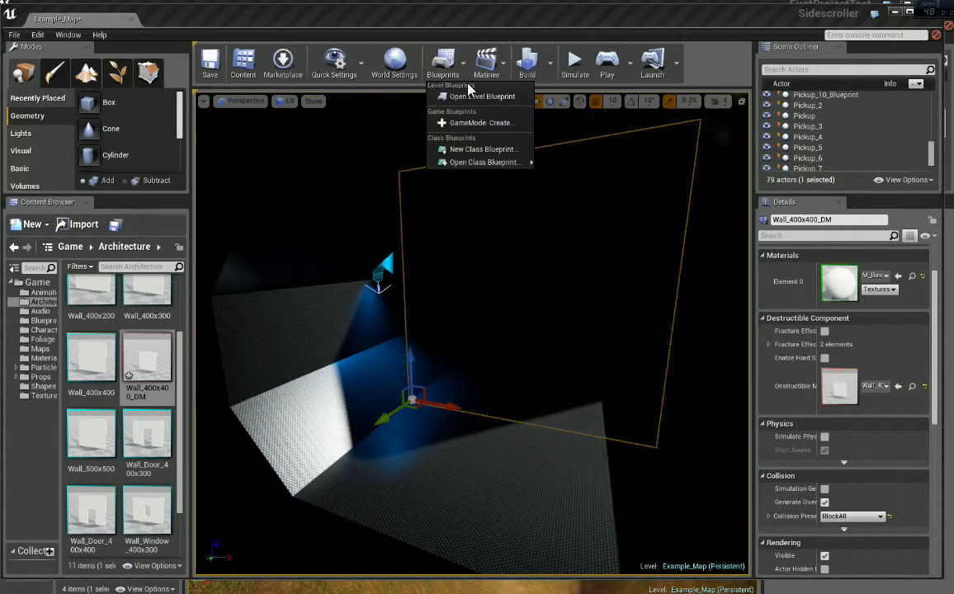
click(478, 97)
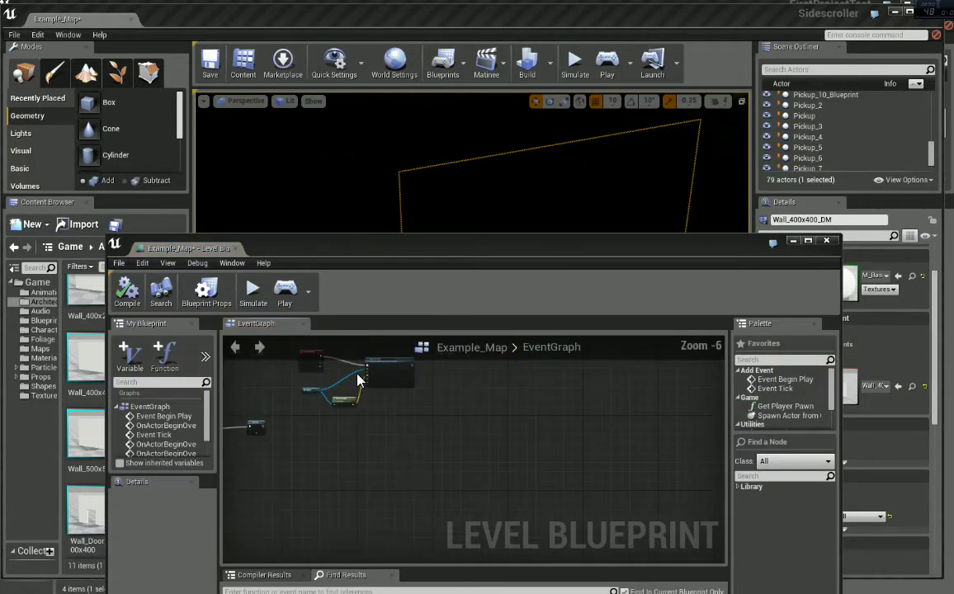
scroll(367, 430, up, 5)
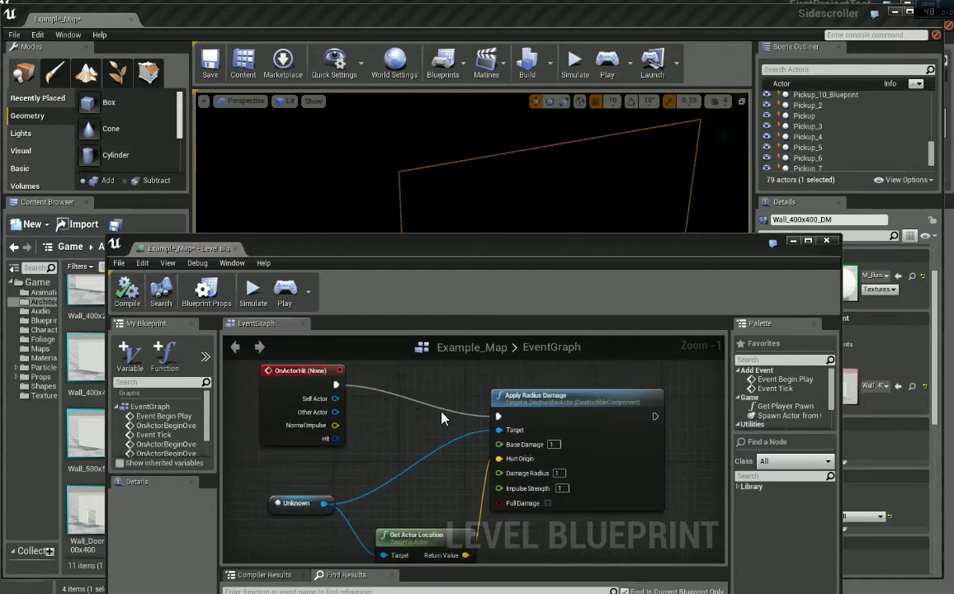
scroll(442, 417, down, 3)
drag(329, 490, 331, 490)
key(Delete)
right_drag(477, 468, 382, 427)
scroll(429, 448, down, 1)
scroll(432, 443, up, 2)
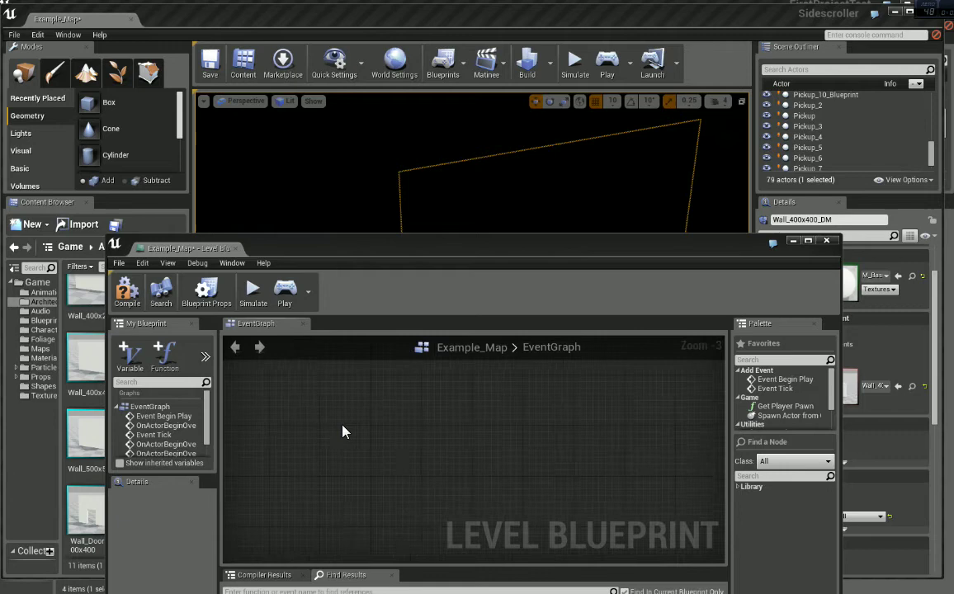
Add an OnActorHit collision event for Wall_400x400_DM in an empty area of the event graph
right_click(404, 404)
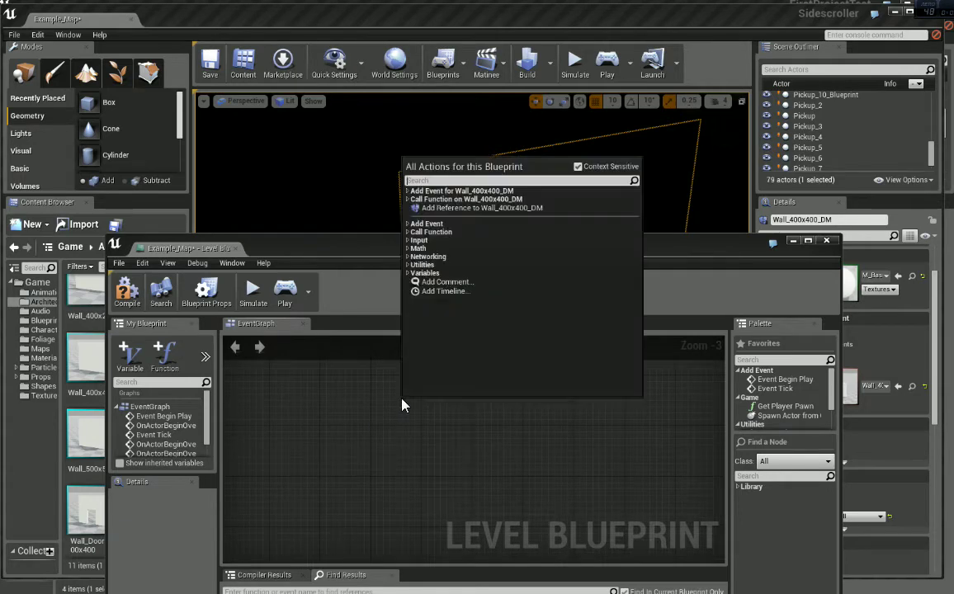
click(462, 191)
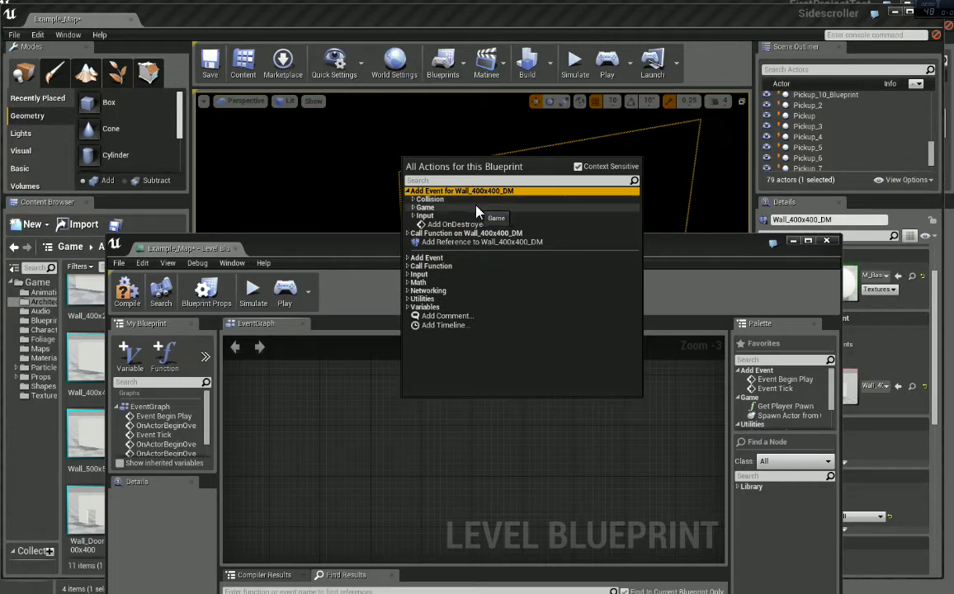
click(462, 200)
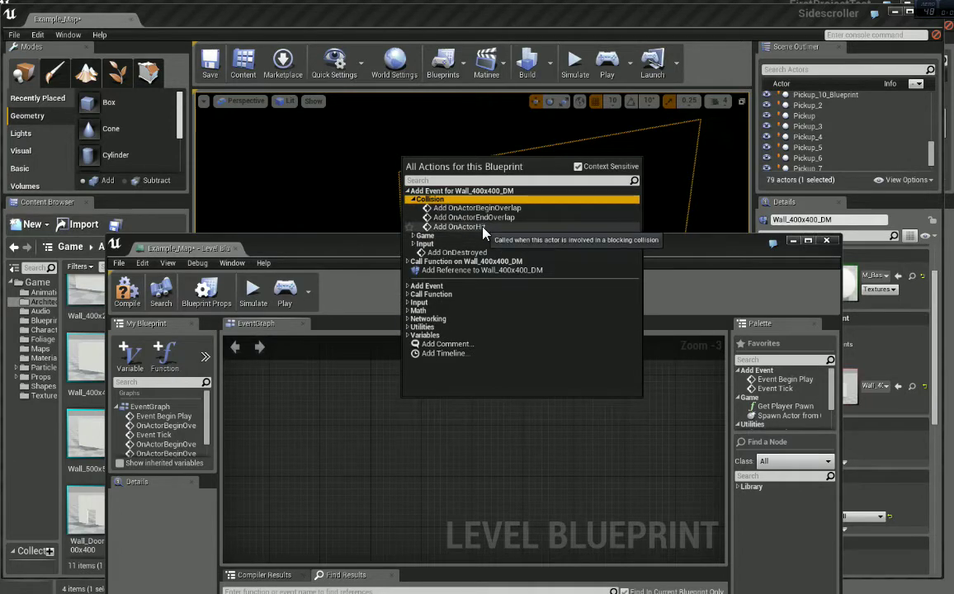
click(483, 228)
drag(453, 404, 393, 404)
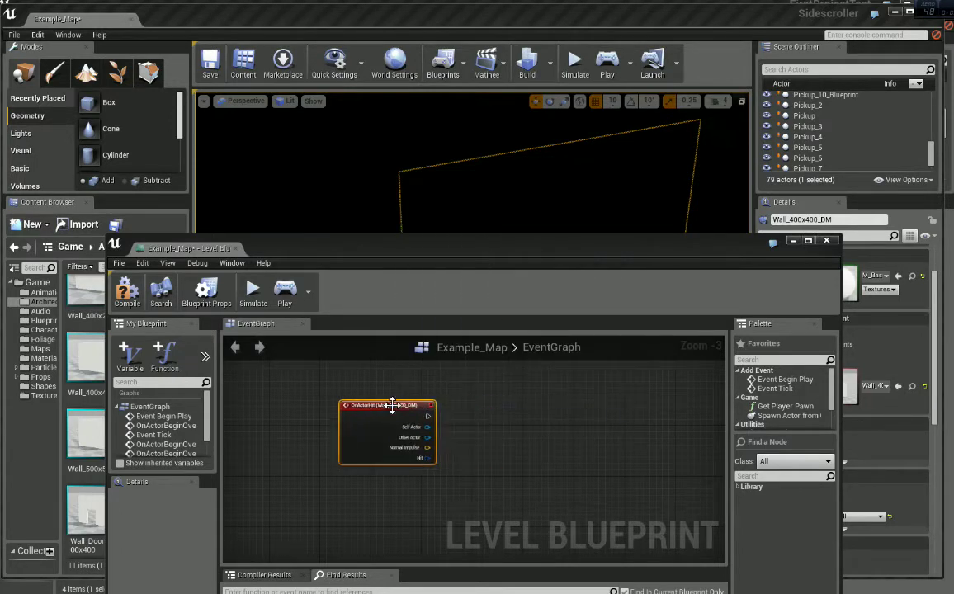
right_drag(392, 405, 463, 405)
scroll(463, 406, up, 3)
right_drag(518, 417, 400, 410)
scroll(473, 401, down, 1)
scroll(401, 410, down, 2)
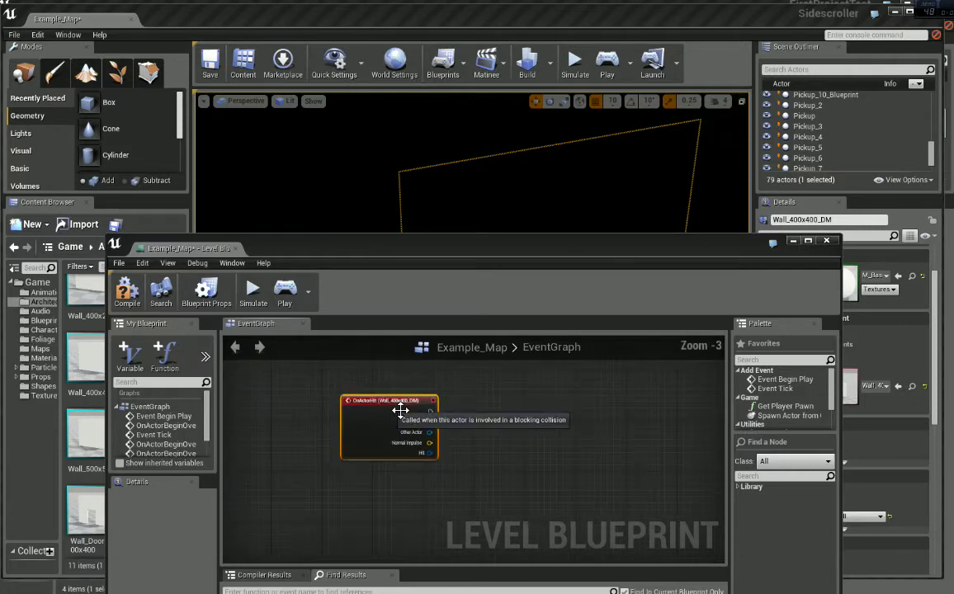
drag(399, 410, 335, 408)
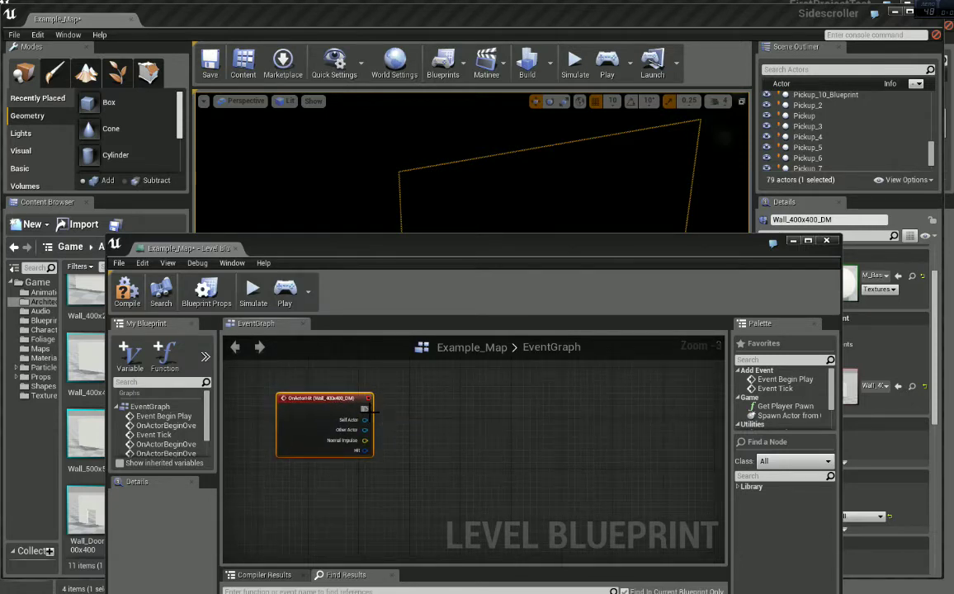
drag(482, 403, 442, 405)
click(435, 393)
Add a reference to Wall_400x400_DM and place it below the OnActorHit event
right_drag(424, 475, 423, 476)
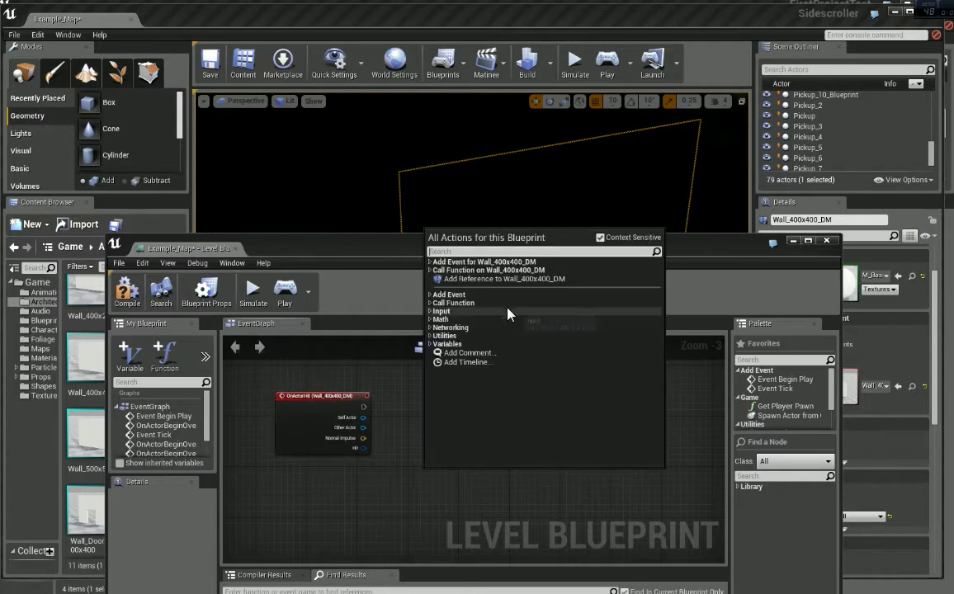
click(517, 281)
drag(451, 471, 402, 514)
drag(471, 458, 482, 431)
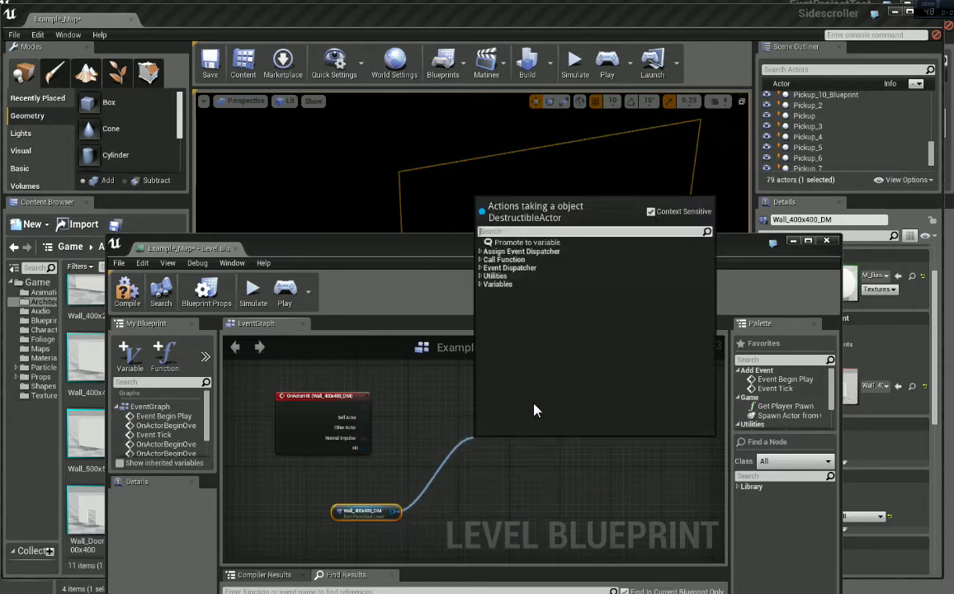
text(apply)
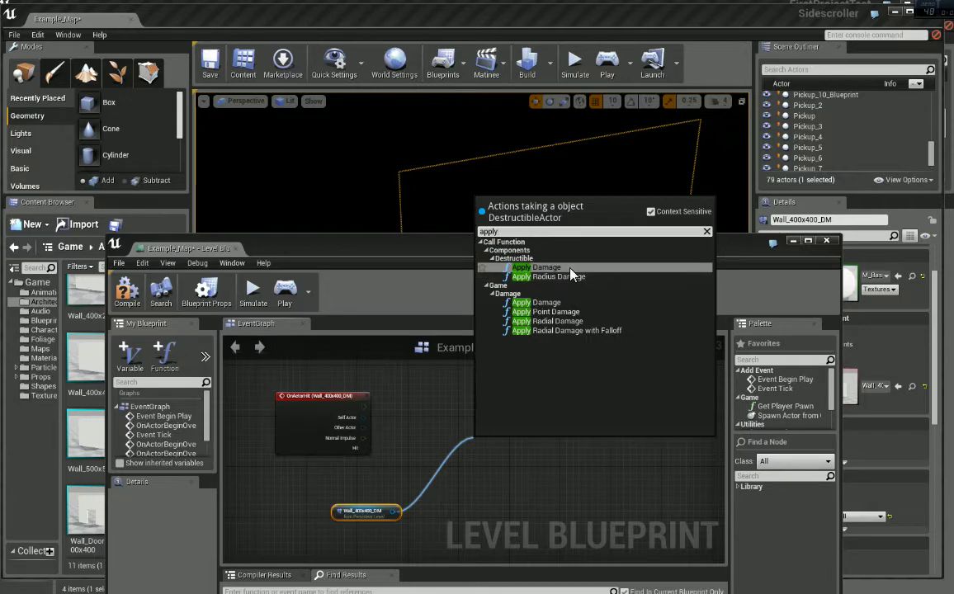
click(545, 267)
drag(515, 442, 516, 410)
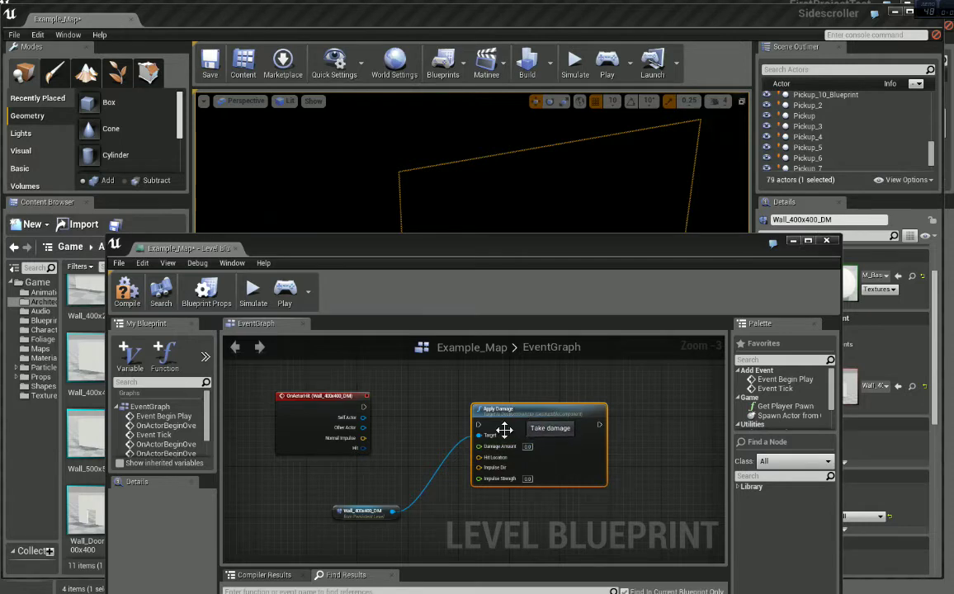
key(Delete)
Add an Apply Radius Damage node targeting the Wall_400x400_DM reference and place it to the right of the reference
drag(393, 511, 456, 443)
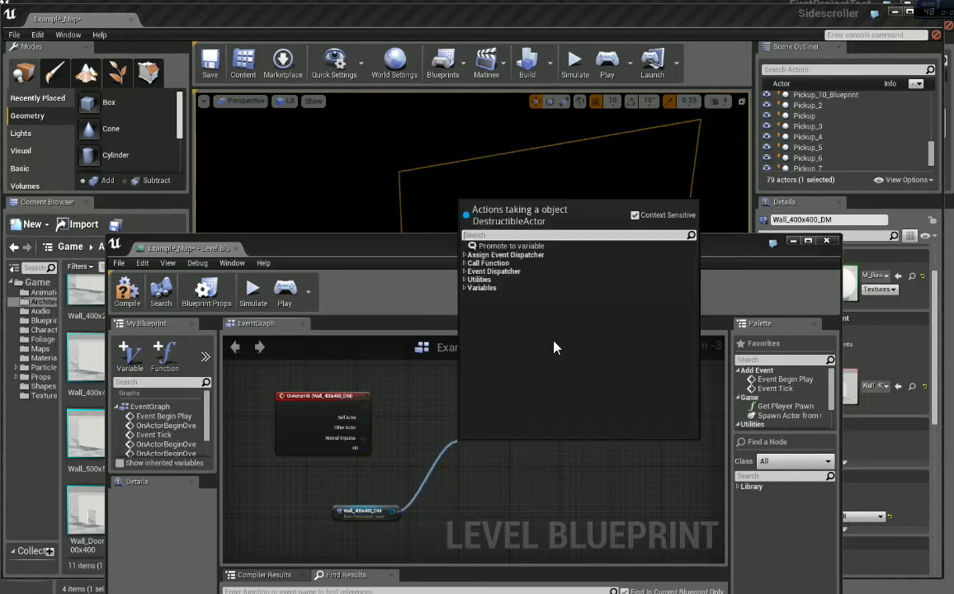
text(apply)
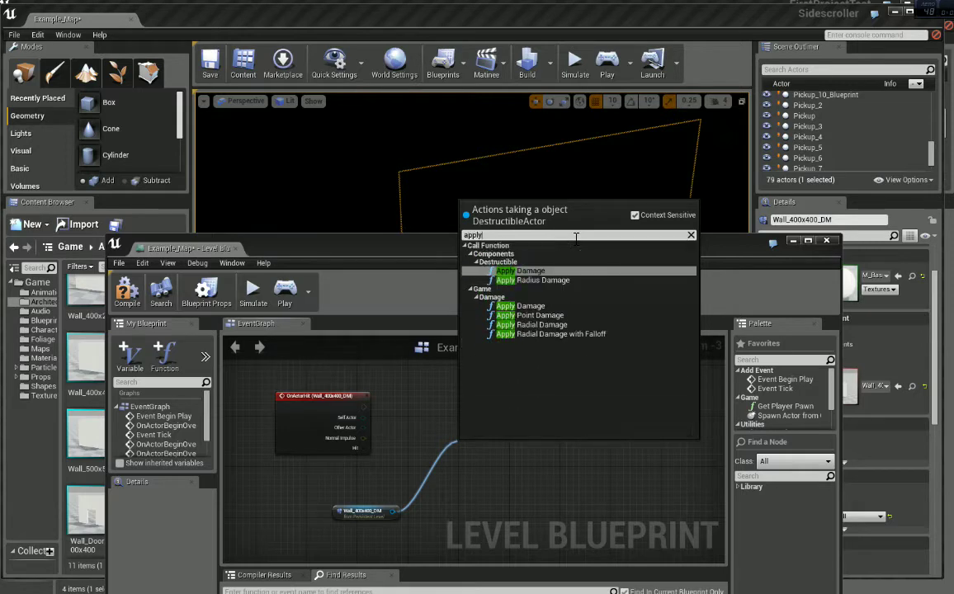
click(545, 280)
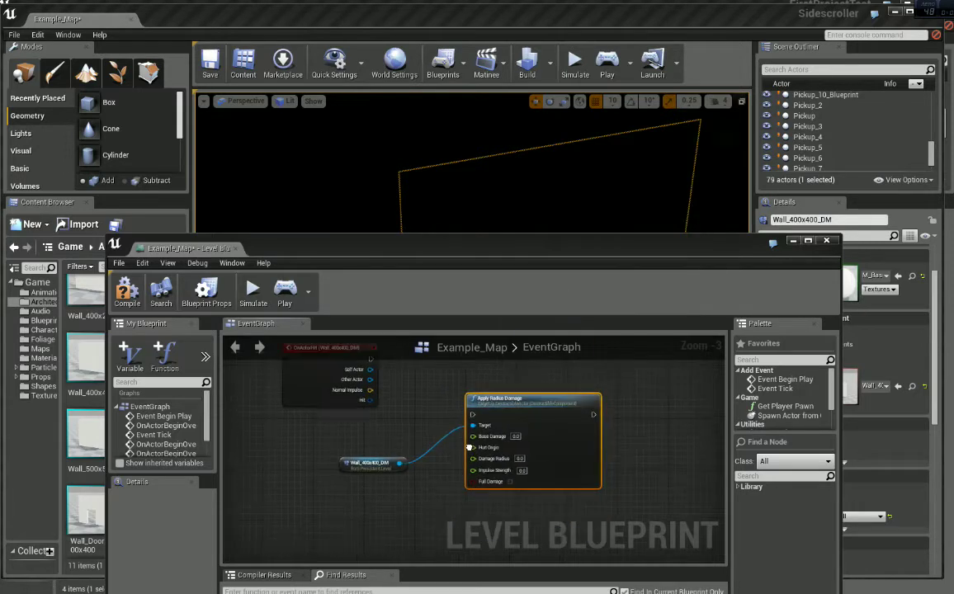
scroll(510, 443, up, 2)
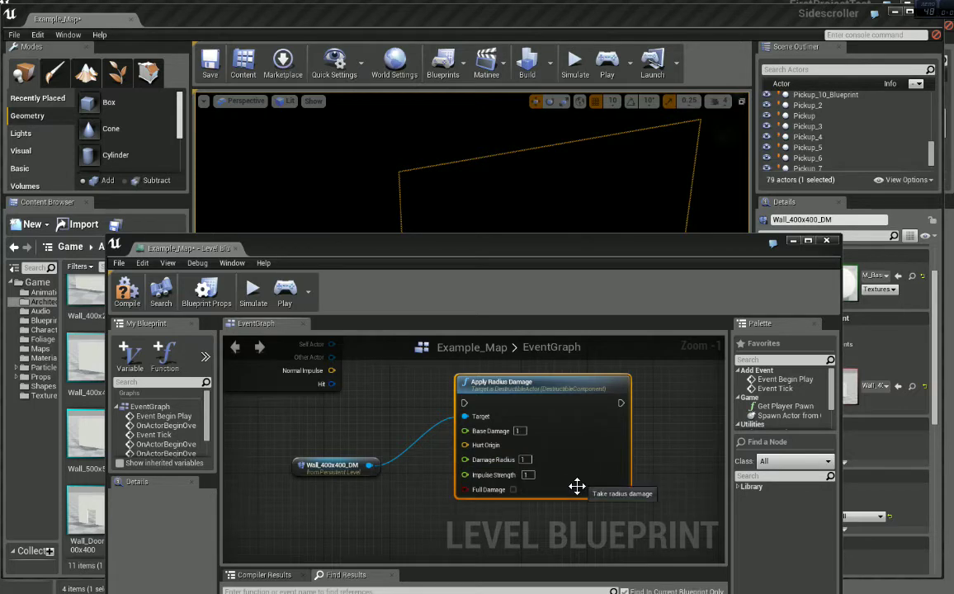
drag(565, 382, 589, 369)
right_drag(449, 444, 442, 453)
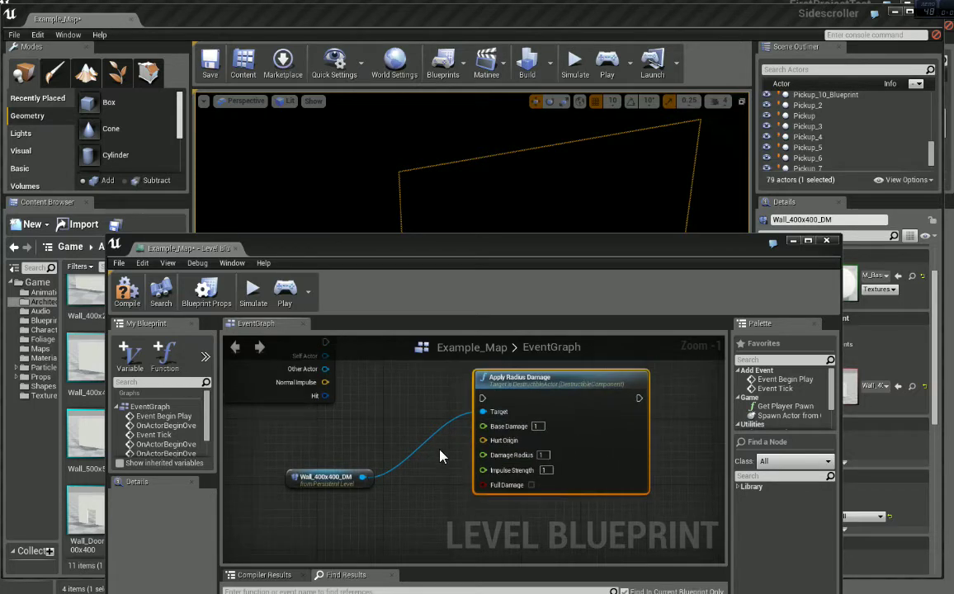
Add a Get Actor Location node fed by the Wall_400x400_DM reference
scroll(442, 453, down, 1)
drag(397, 505, 396, 497)
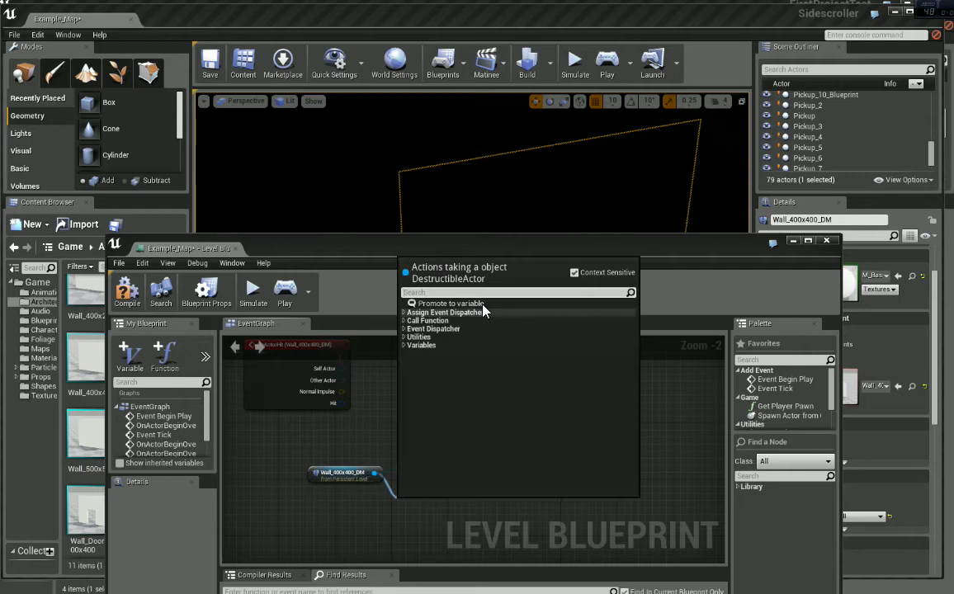
text(get act)
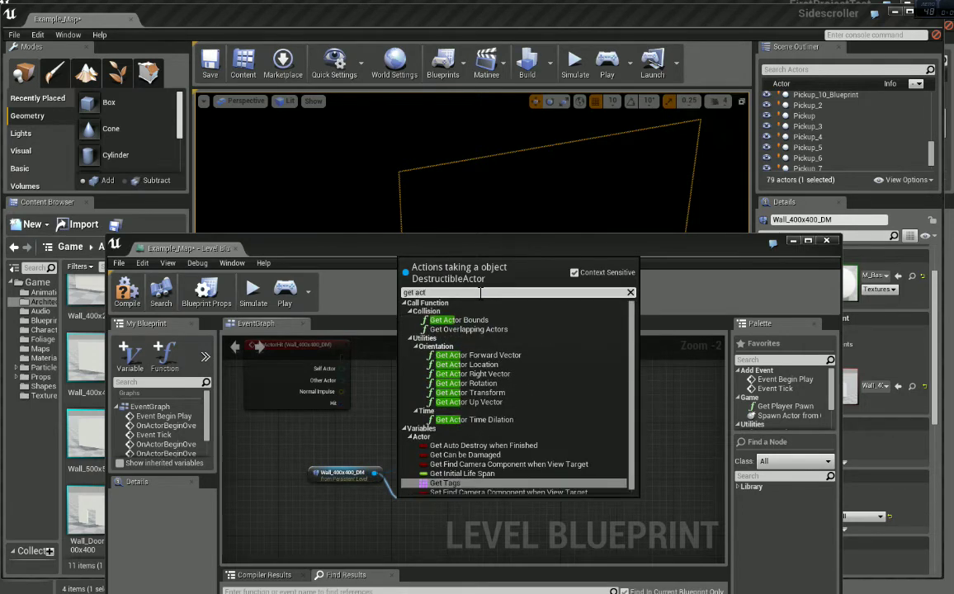
text(or location)
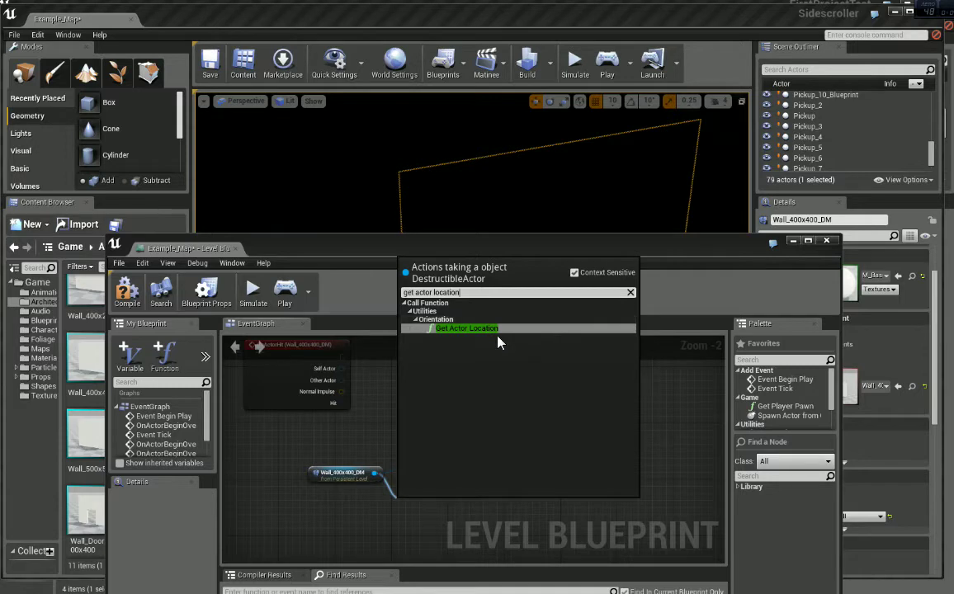
click(493, 328)
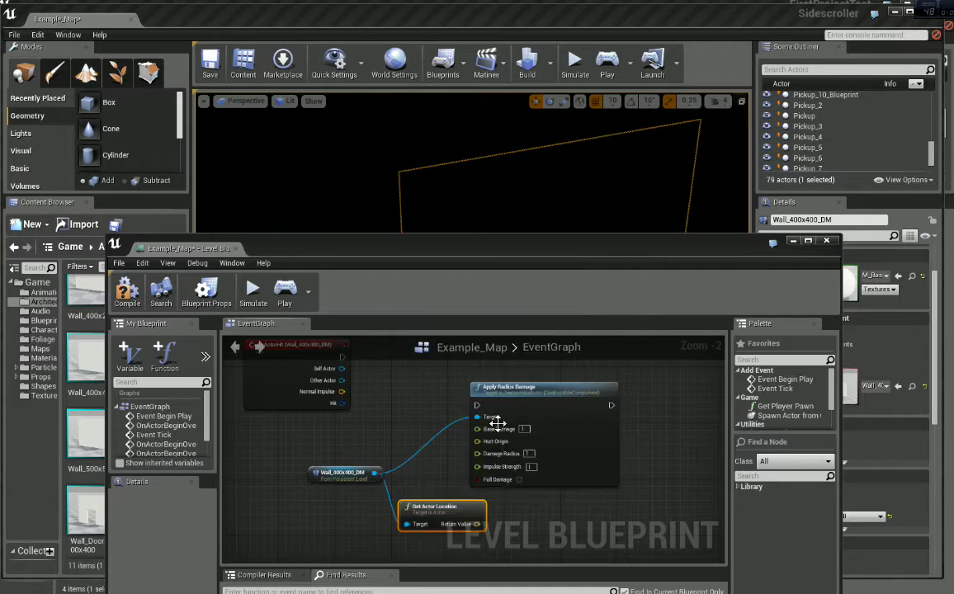
Spread out the damage, reference and location nodes, and connect Get Actor Location's Return Value to Hurt Origin on Apply Radius Damage
drag(541, 404, 615, 393)
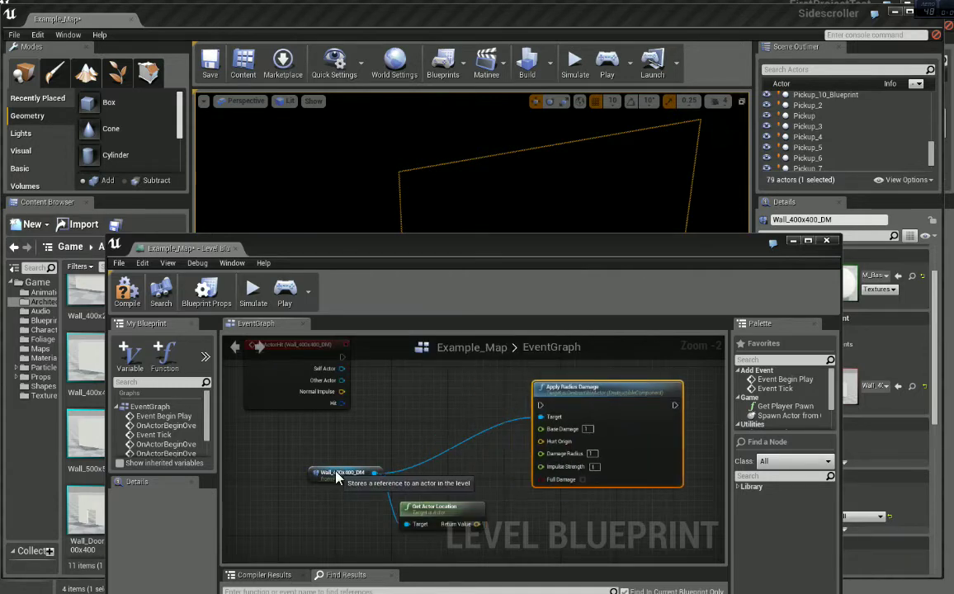
drag(336, 477, 293, 499)
drag(465, 522, 458, 508)
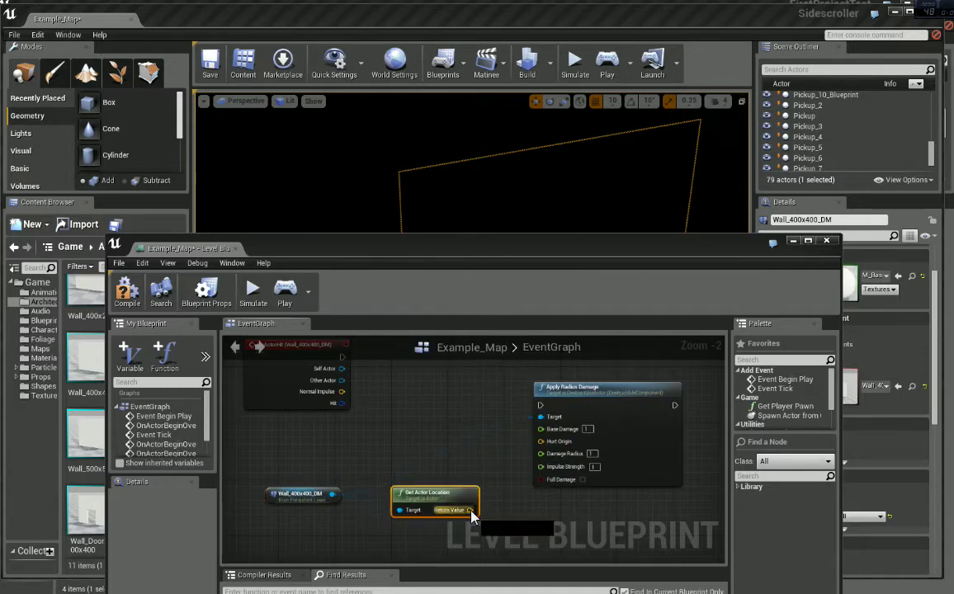
drag(536, 443, 537, 443)
right_drag(462, 429, 483, 480)
scroll(483, 480, down, 2)
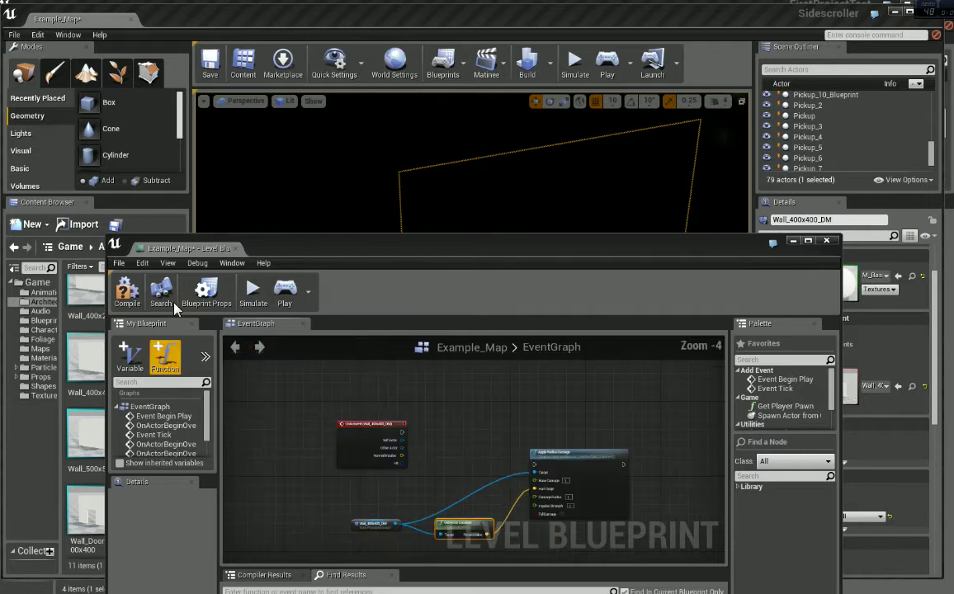
Connect the OnActorHit event's execution output to Apply Radius Damage and move the event closer to that node
scroll(528, 437, up, 2)
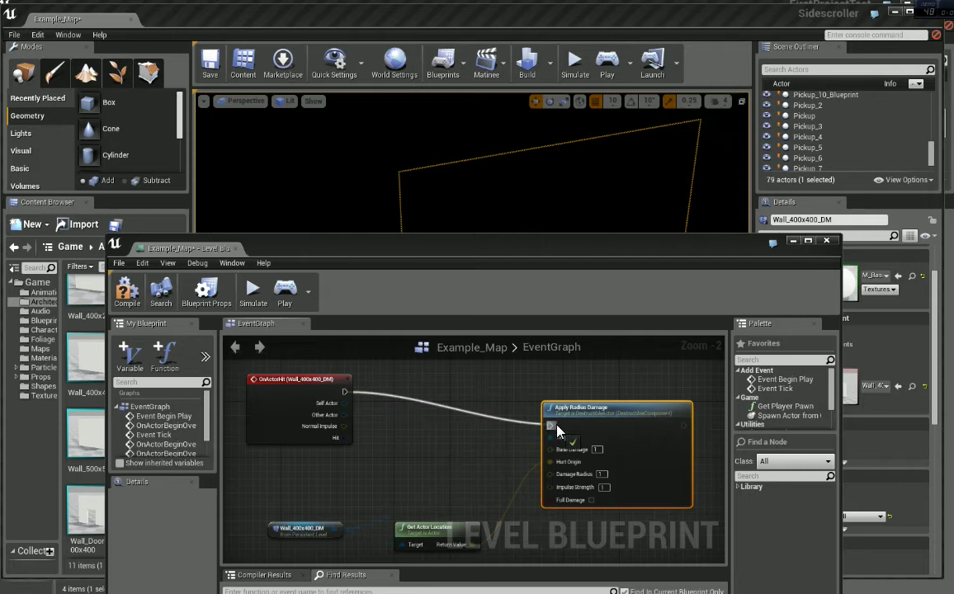
drag(557, 431, 558, 434)
drag(308, 377, 391, 398)
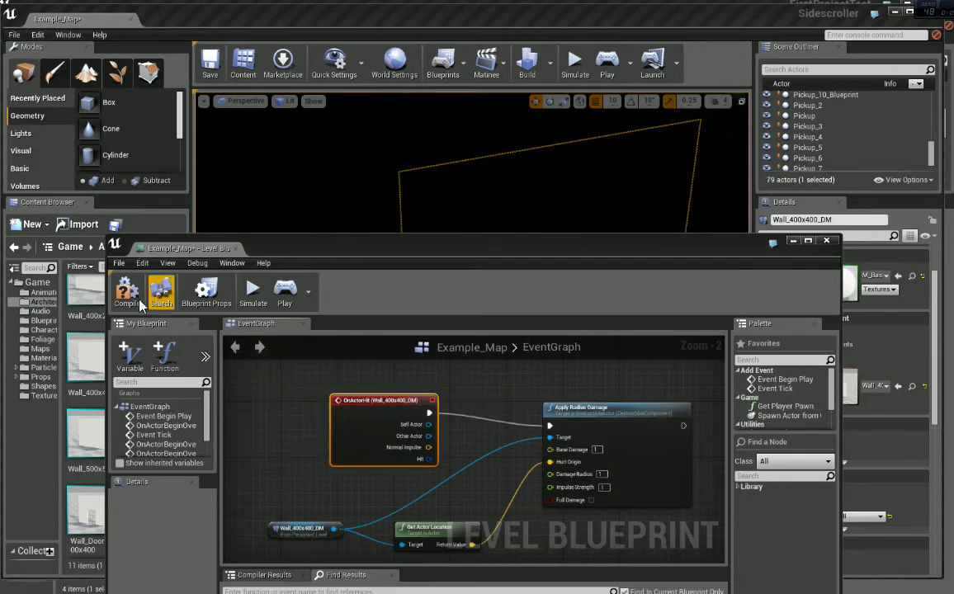
scroll(533, 459, down, 1)
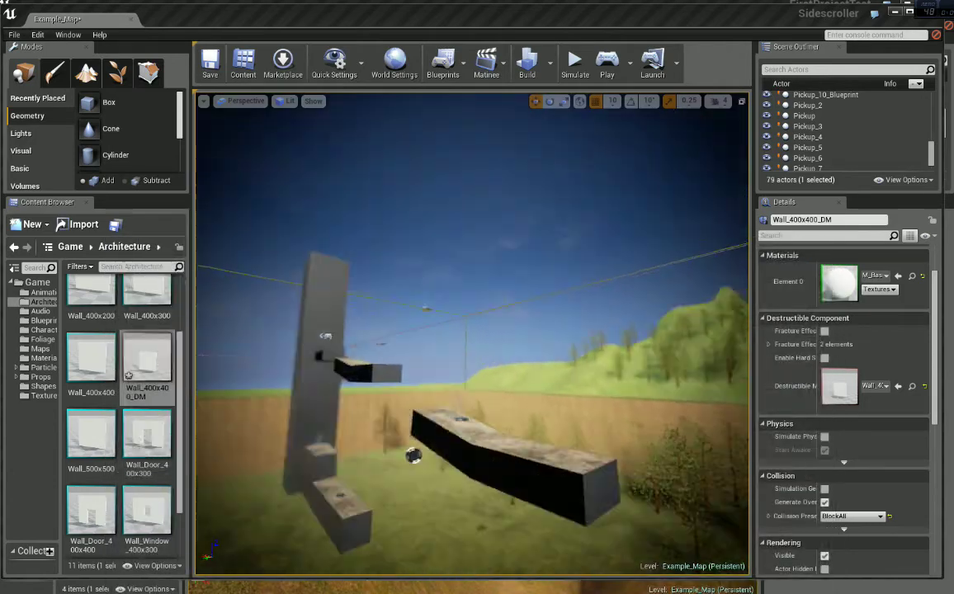
Playtest the level by running and jumping across the platforms into the dark building to check the destructible wall, and stop the session
key(w)
mouse_move(607, 119)
right_down()
mouse_move(591, 120)
mouse_move(636, 136)
mouse_move(607, 119)
right_up()
click(608, 66)
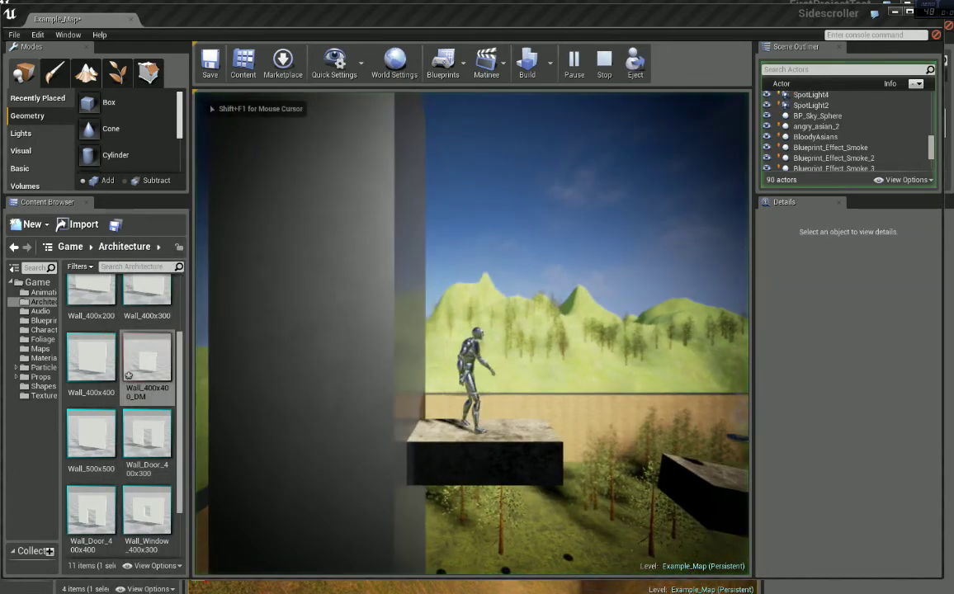
key(space)
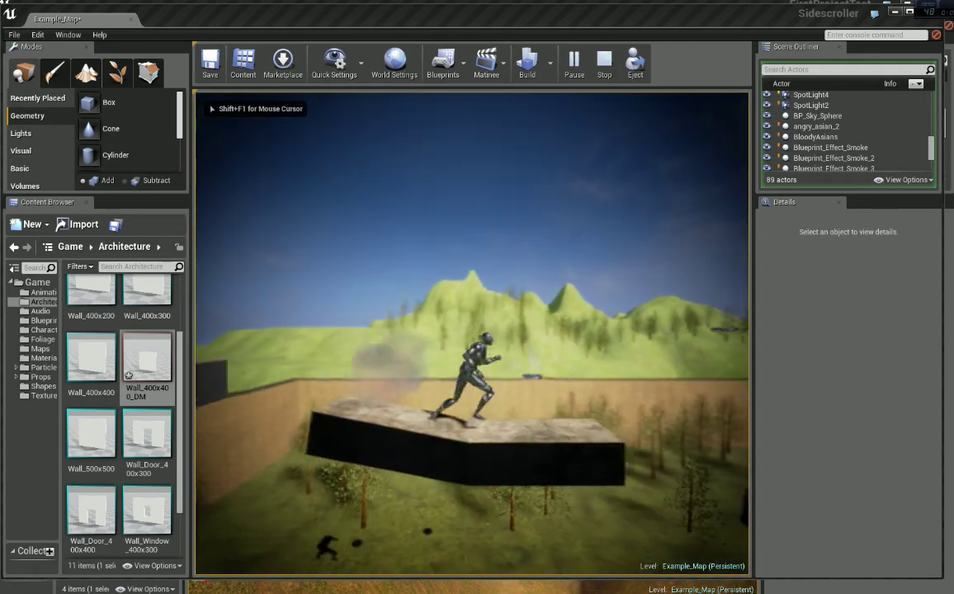
key(space)
key(a)
key(d)
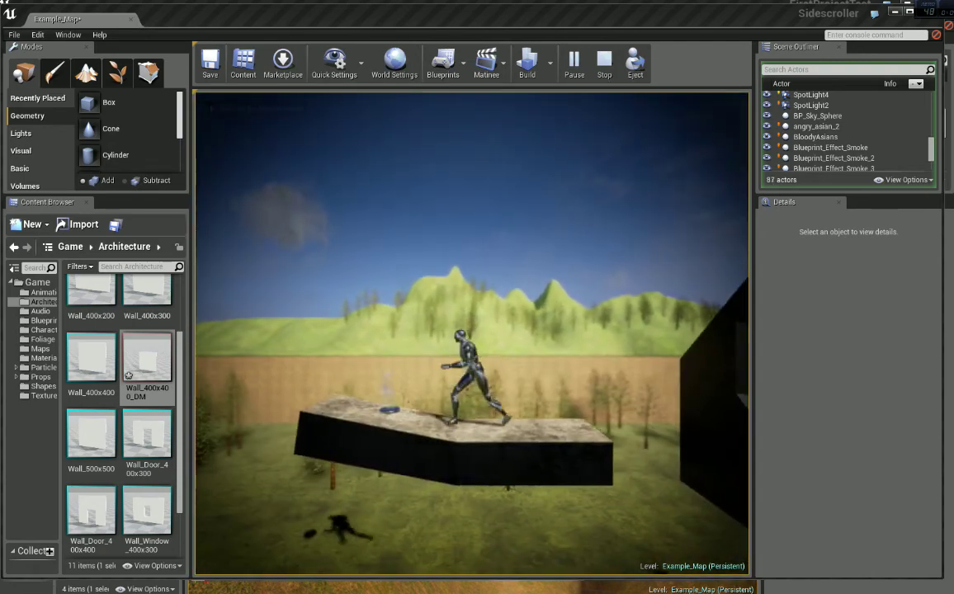
key(a)
key(d)
key(space)
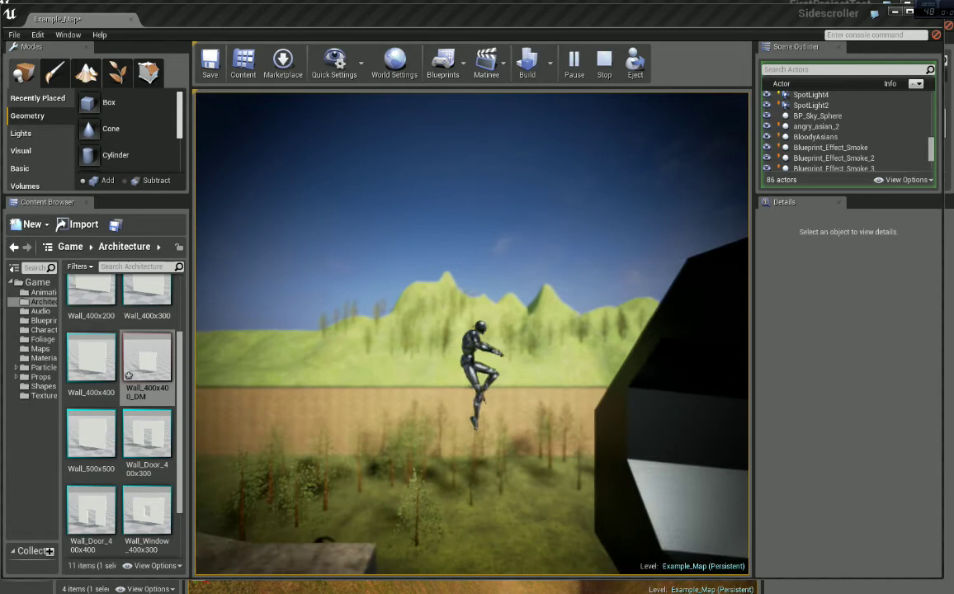
key(d)
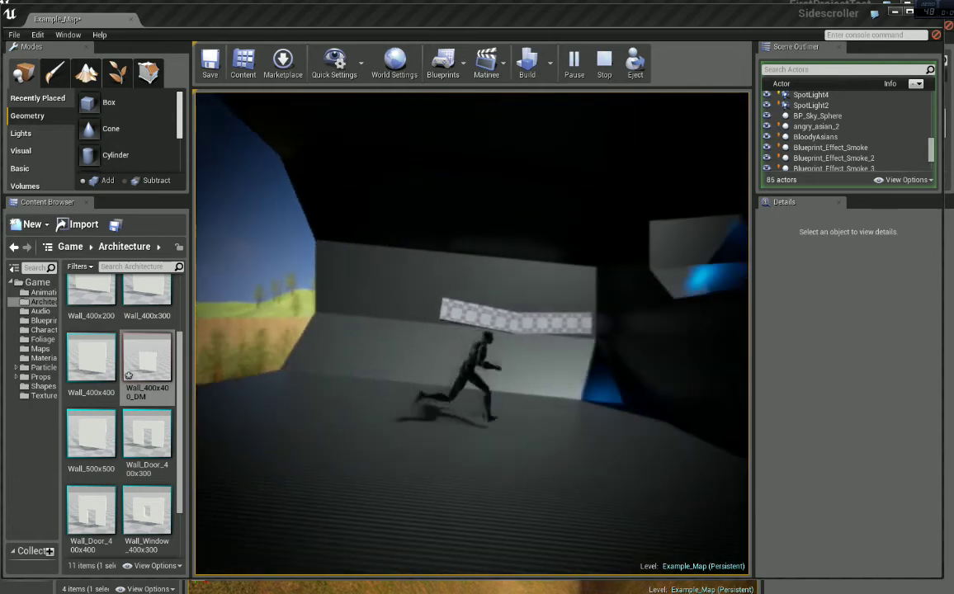
key(space)
key(d)
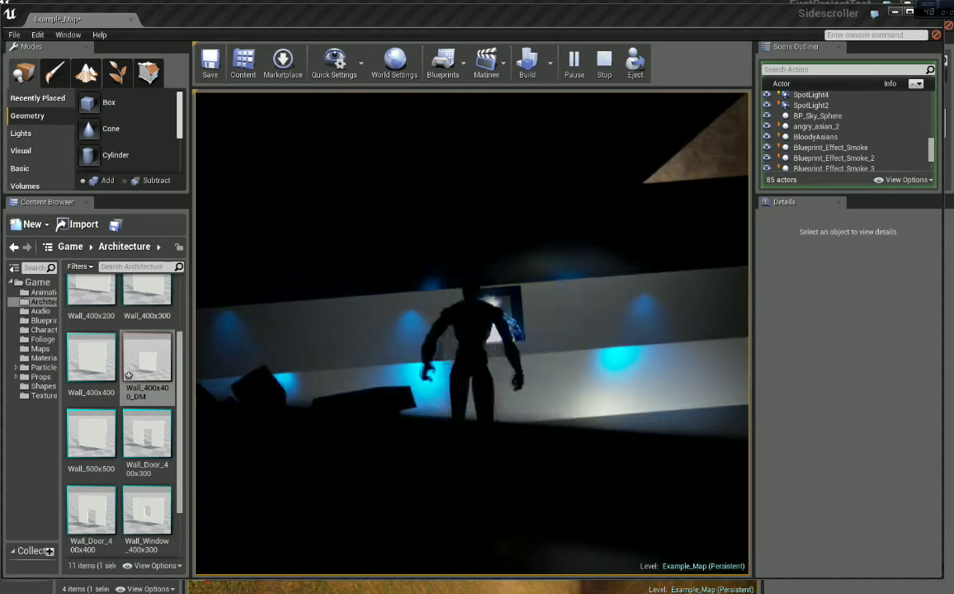
key(Escape)
Focus on Wall_400x400_DM and move it along the Y axis to the blue-lit part of the building
key(f)
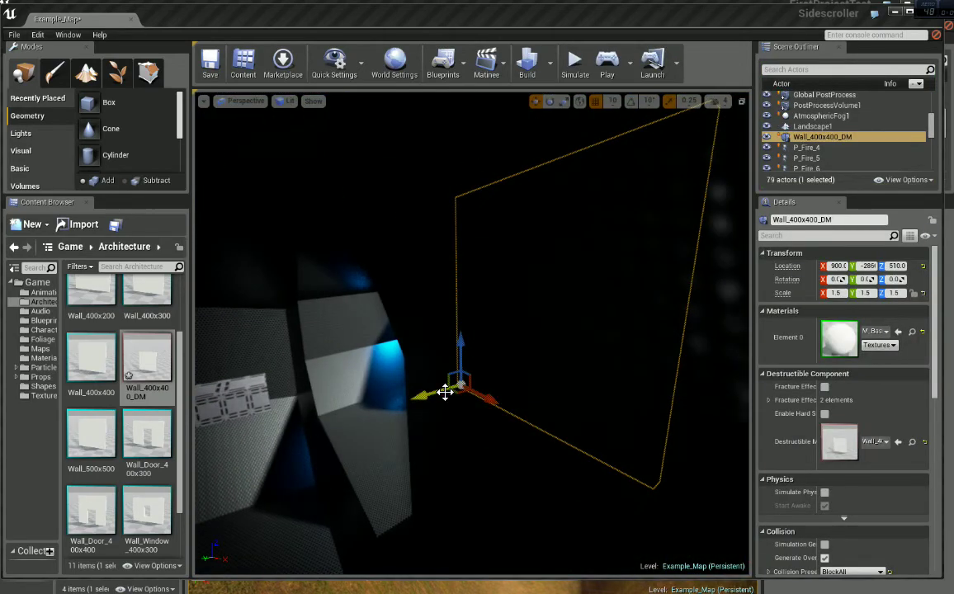
drag(446, 393, 561, 372)
key(s)
right_drag(561, 372, 514, 390)
key(w)
drag(492, 396, 460, 413)
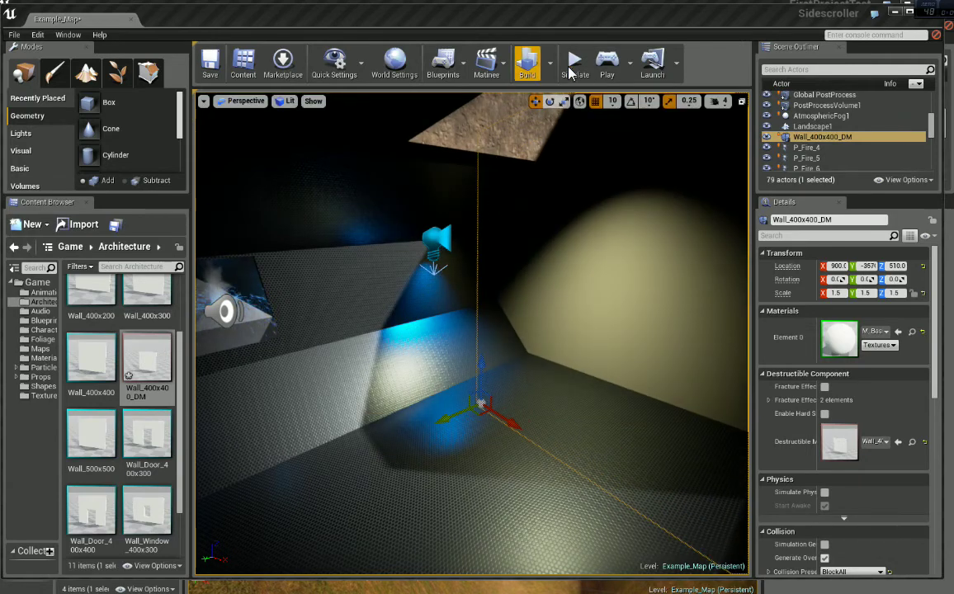
Playtest the level again, running through the building past the relocated wall to the outdoor area, and end the session
click(524, 236)
key(d)
key(space)
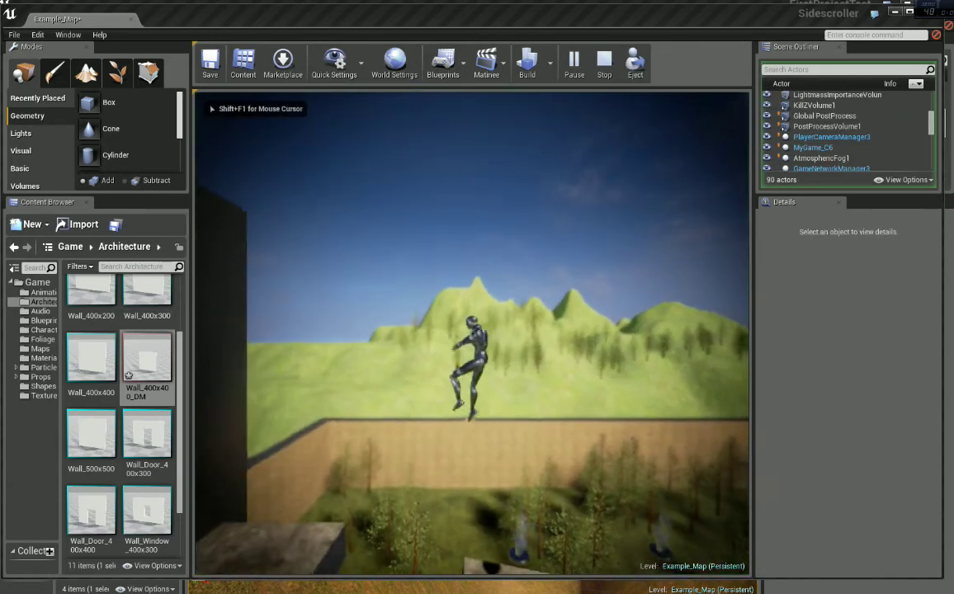
key(space)
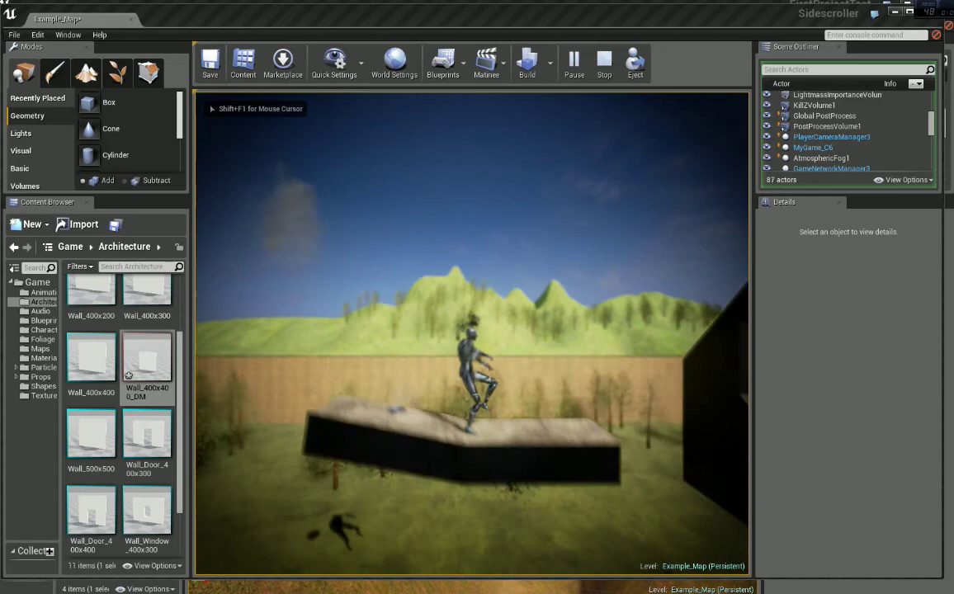
key(space)
key(d)
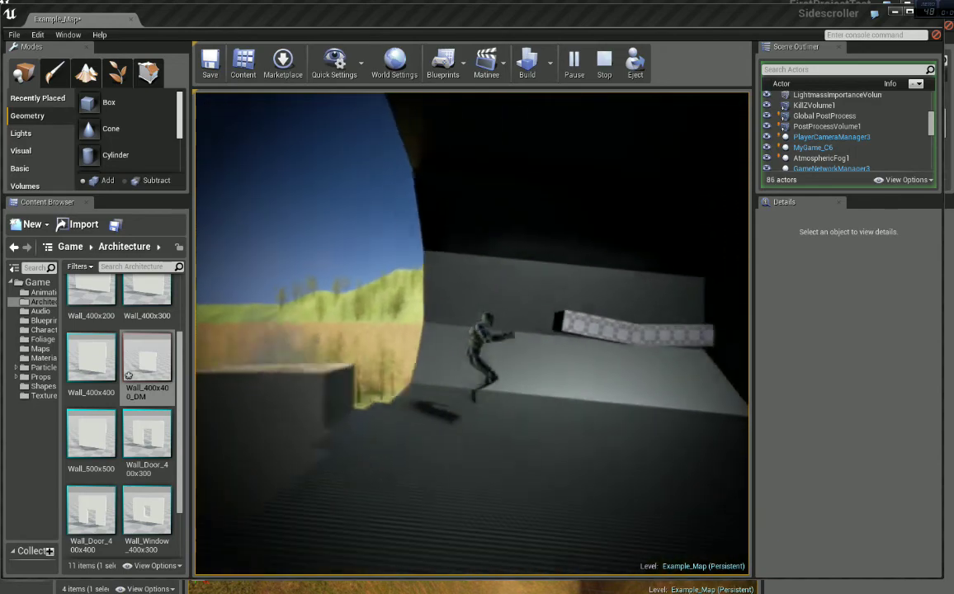
key(space)
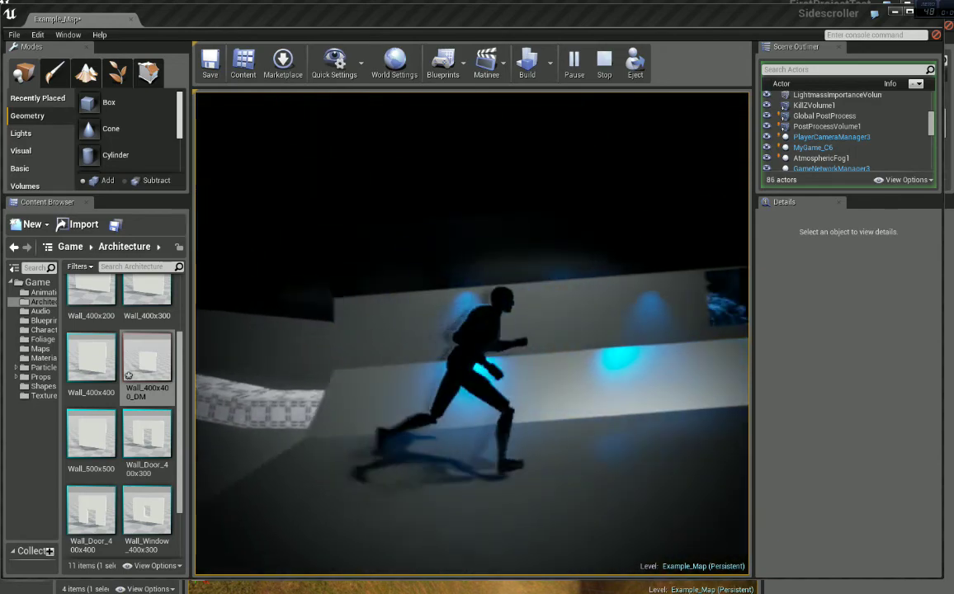
key(a)
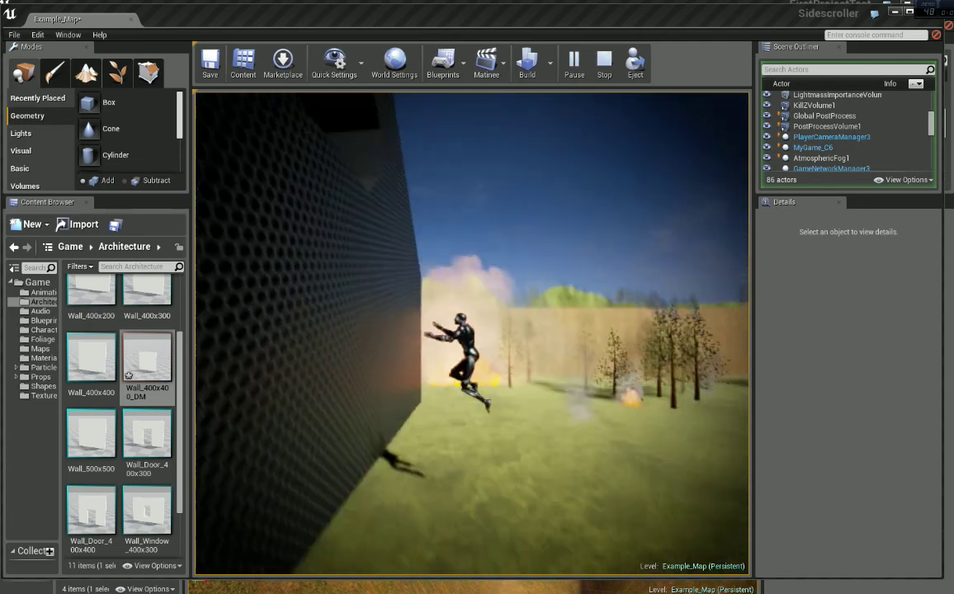
key(Escape)
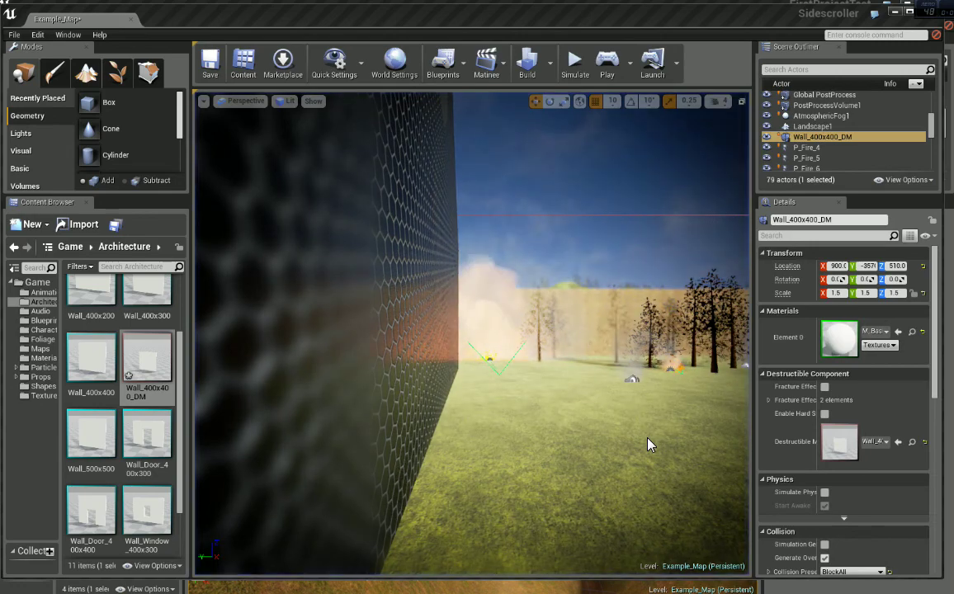